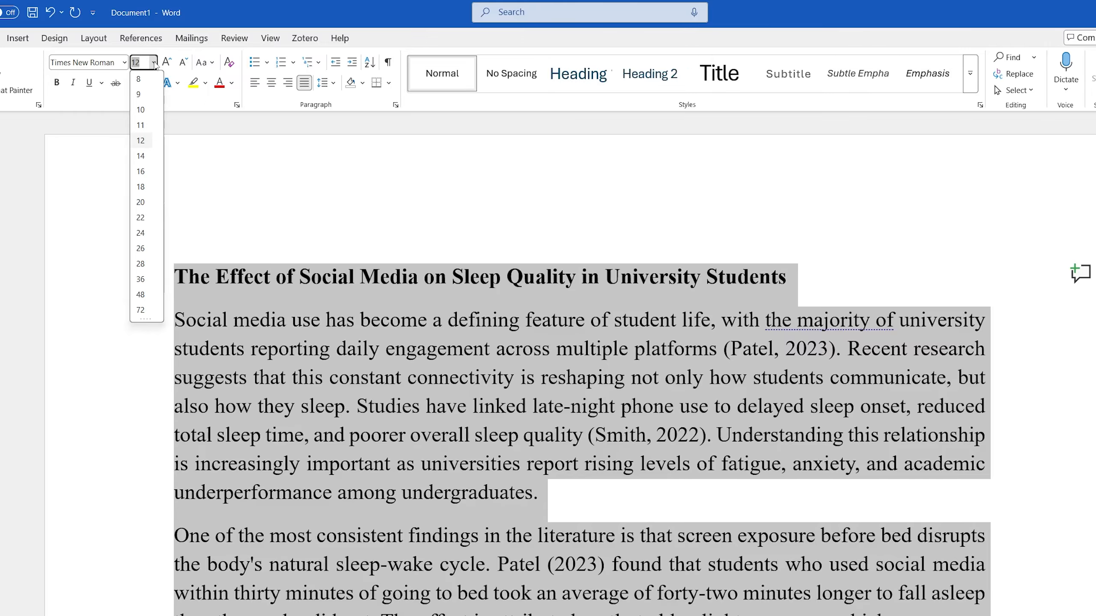
Step: Select the whole essay and set its line spacing to 2.0 (double-spaced)
key("Escape")
left_click(585, 493)
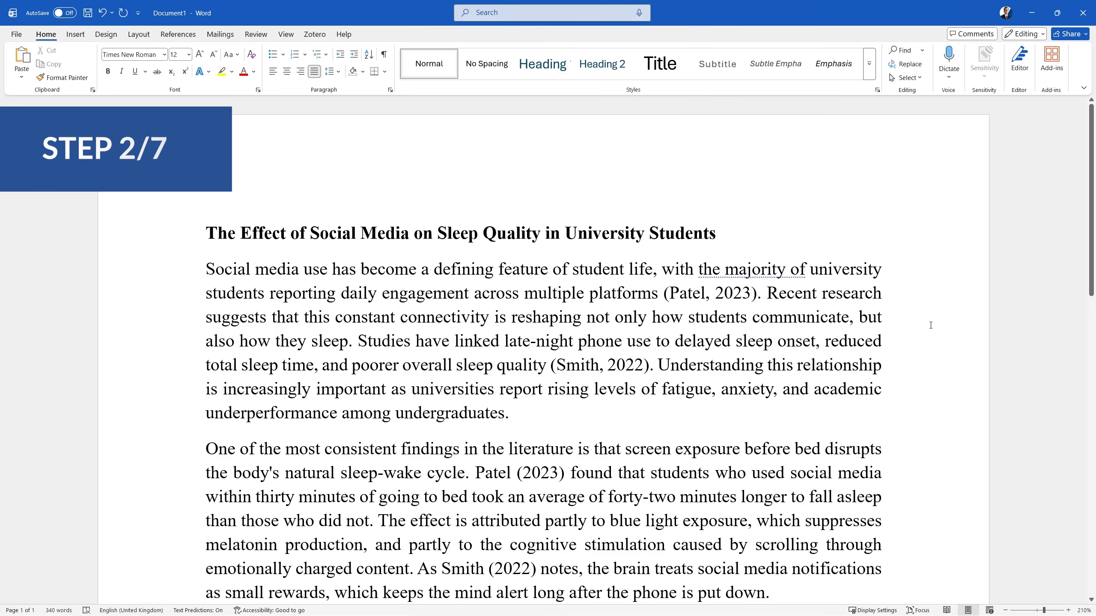
key("ctrl+a")
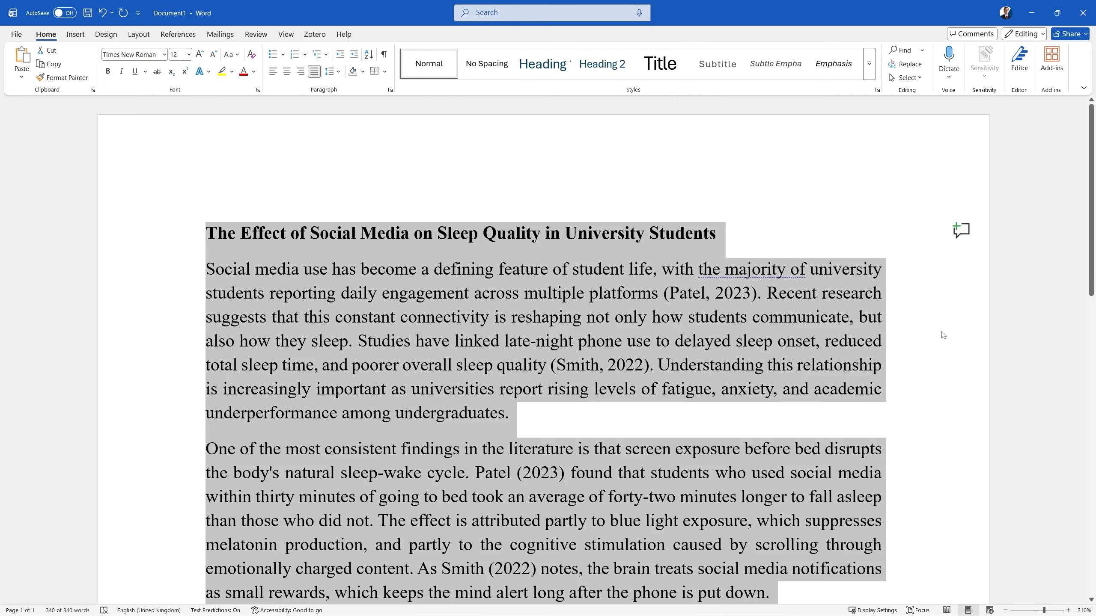
key("ctrl+2")
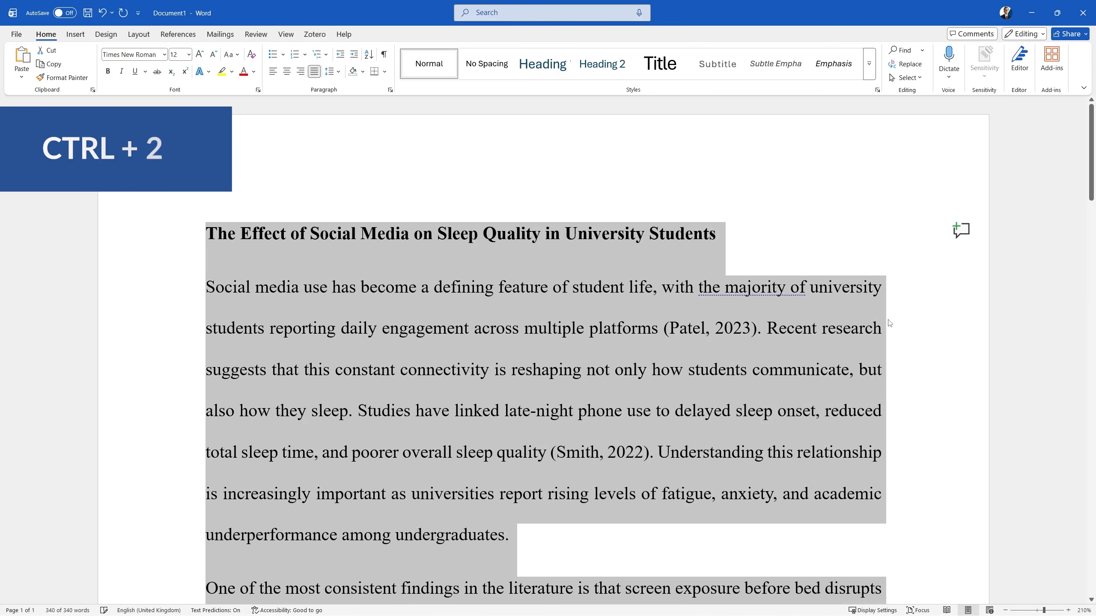
key("ctrl+z")
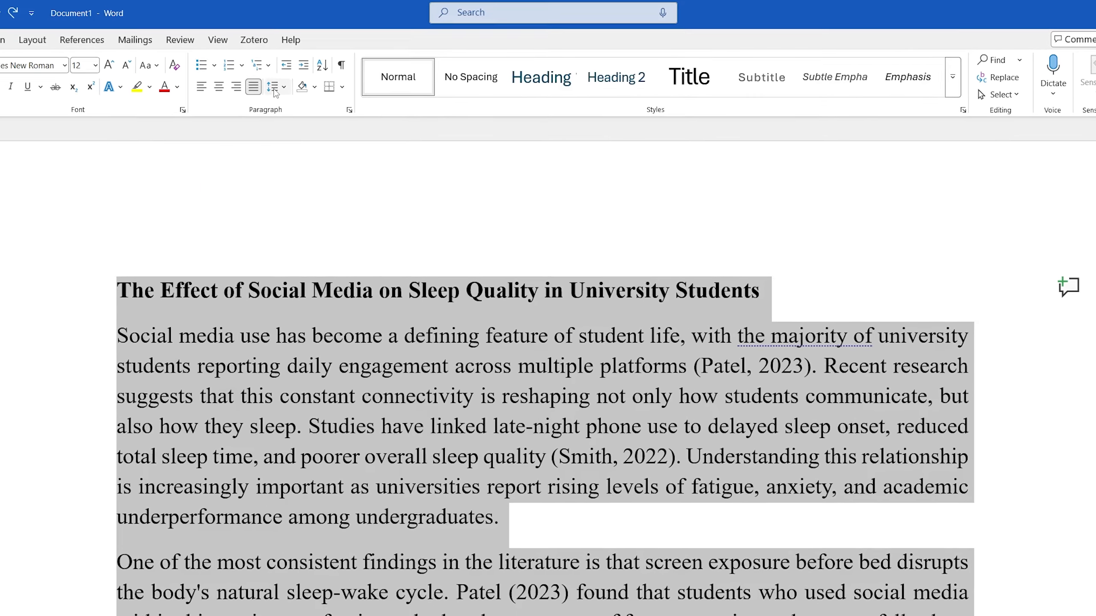
left_click(331, 73)
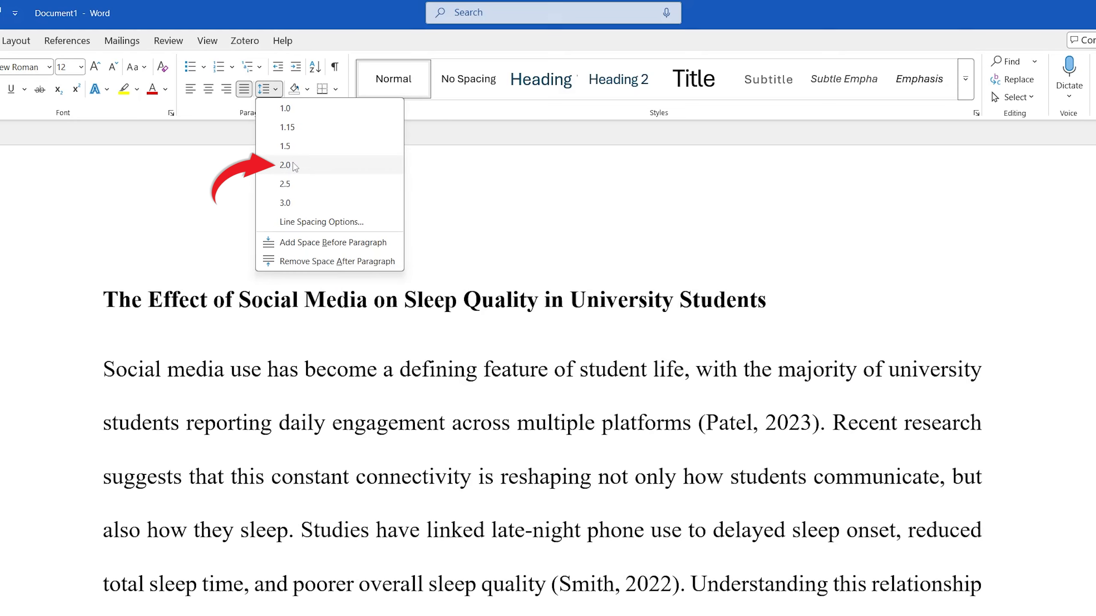
left_click(293, 167)
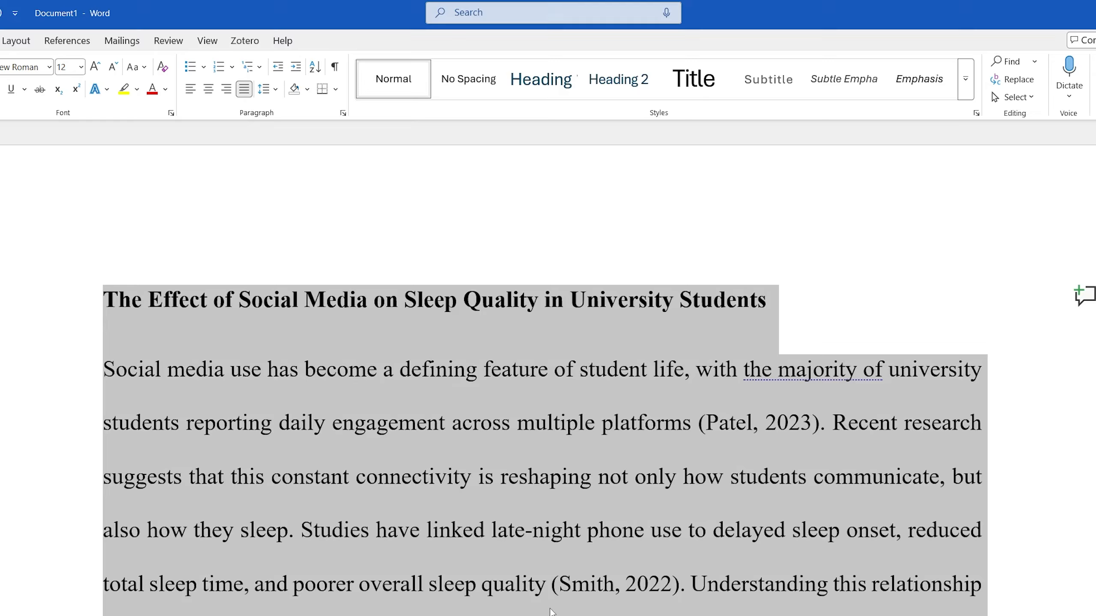
left_click(521, 572)
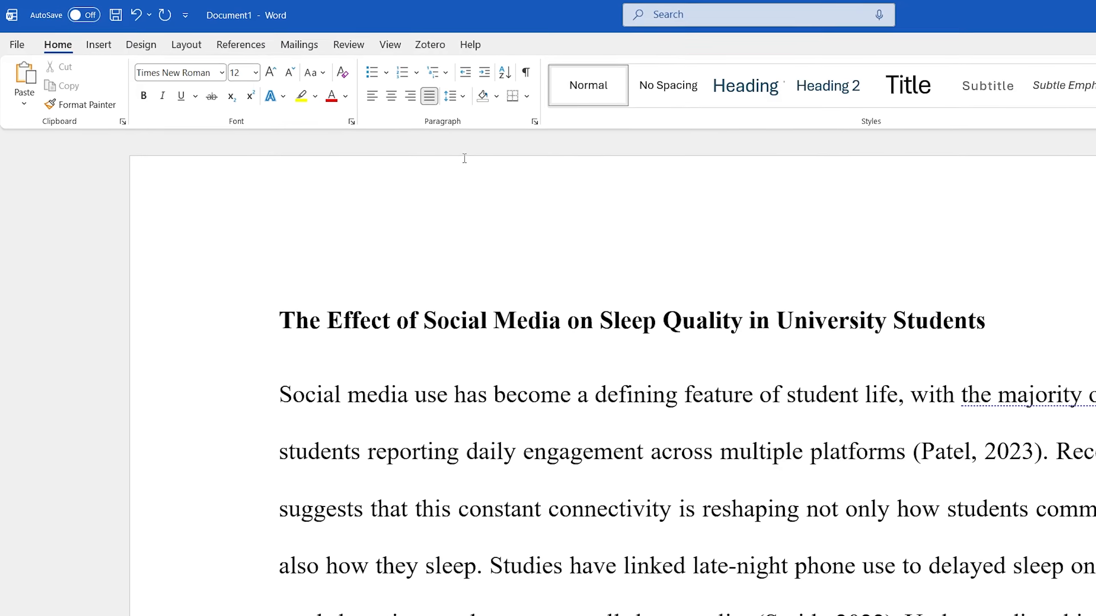
Step: Apply the Normal margin preset of 2.54 cm on all sides
left_click(146, 36)
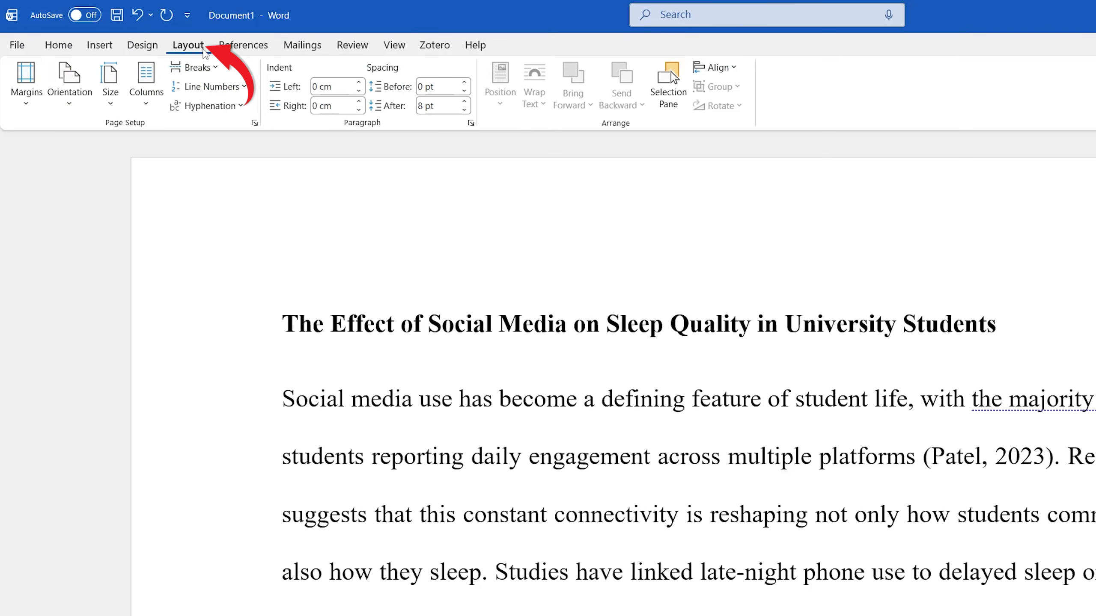
left_click(34, 85)
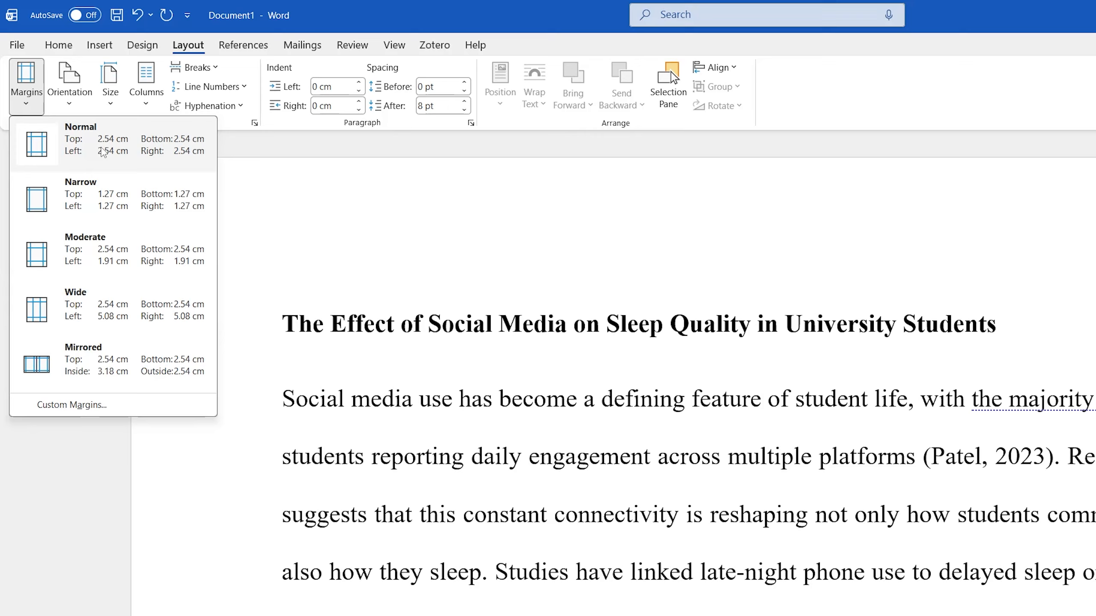
left_click(105, 152)
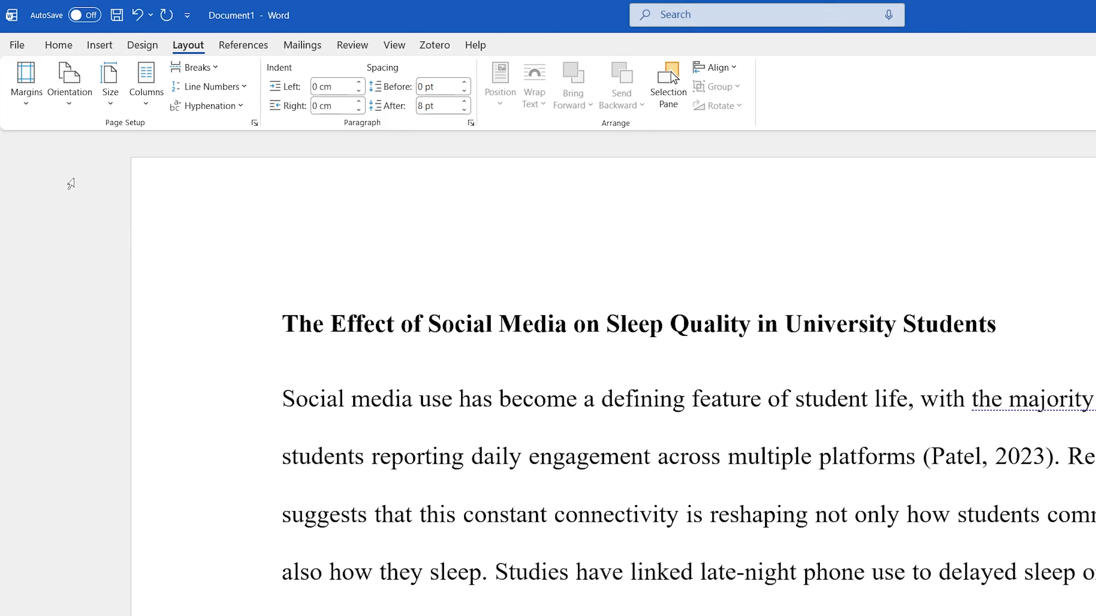
left_click(49, 36)
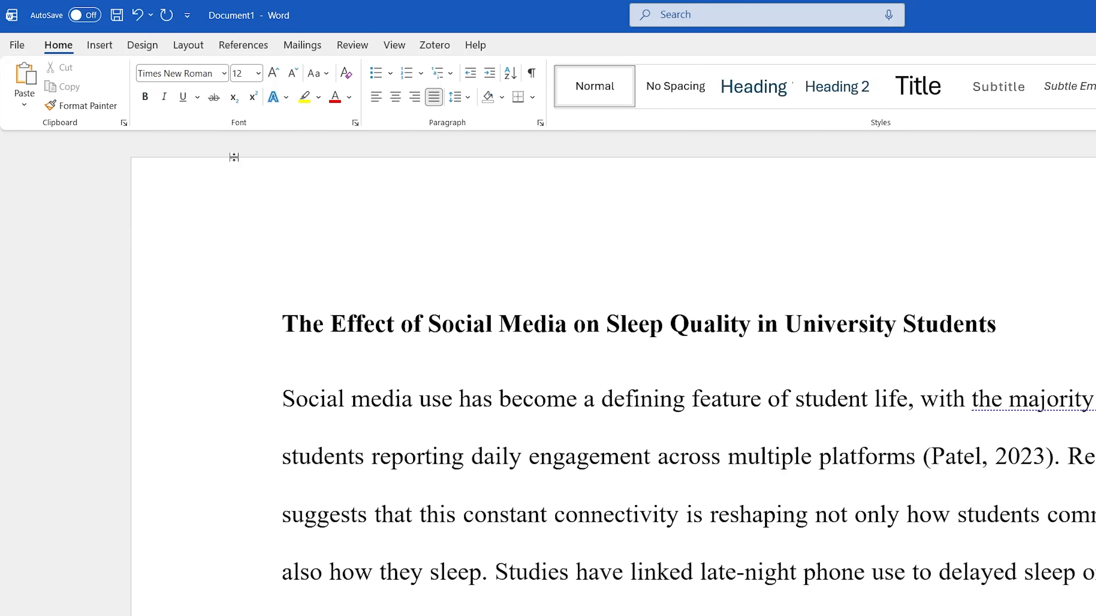
Step: Set a 1.27 cm first-line indent and save it as the default for this document only
left_click(535, 117)
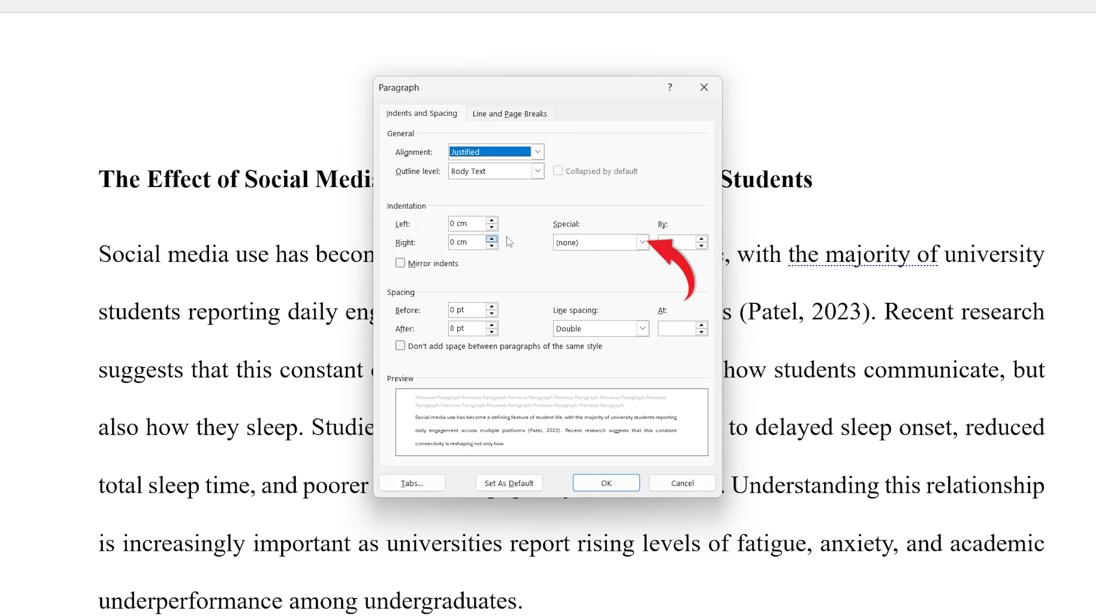
left_click(642, 242)
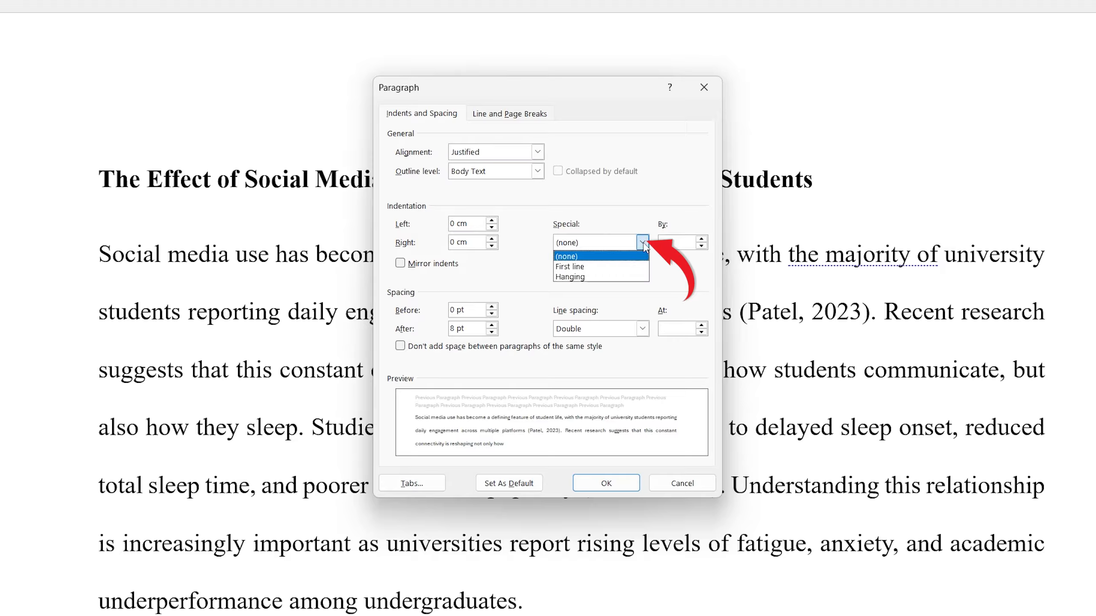
left_click(608, 268)
left_click(667, 242)
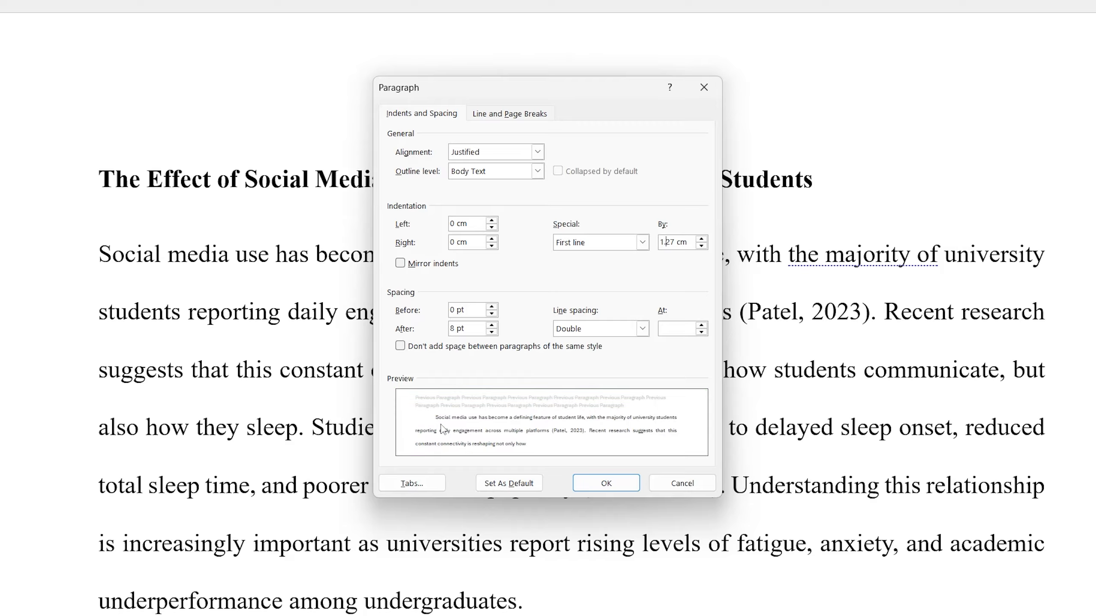
left_click(530, 484)
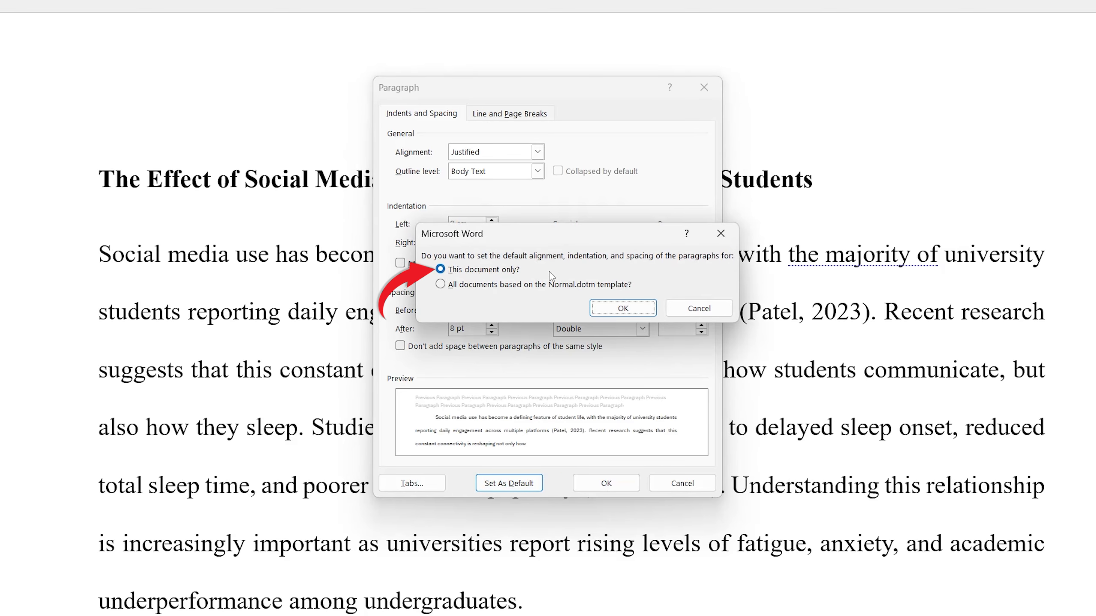
left_click(613, 309)
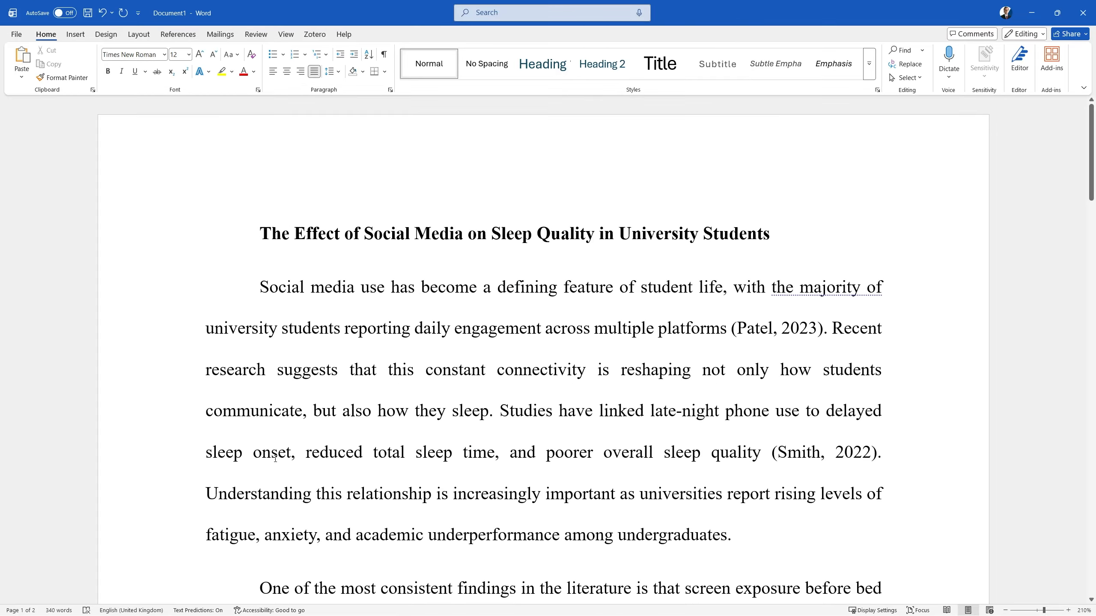
Step: Insert a Plain Number 3 page number at the top right of the page, then close the header
scroll(791, 527, "up", 1)
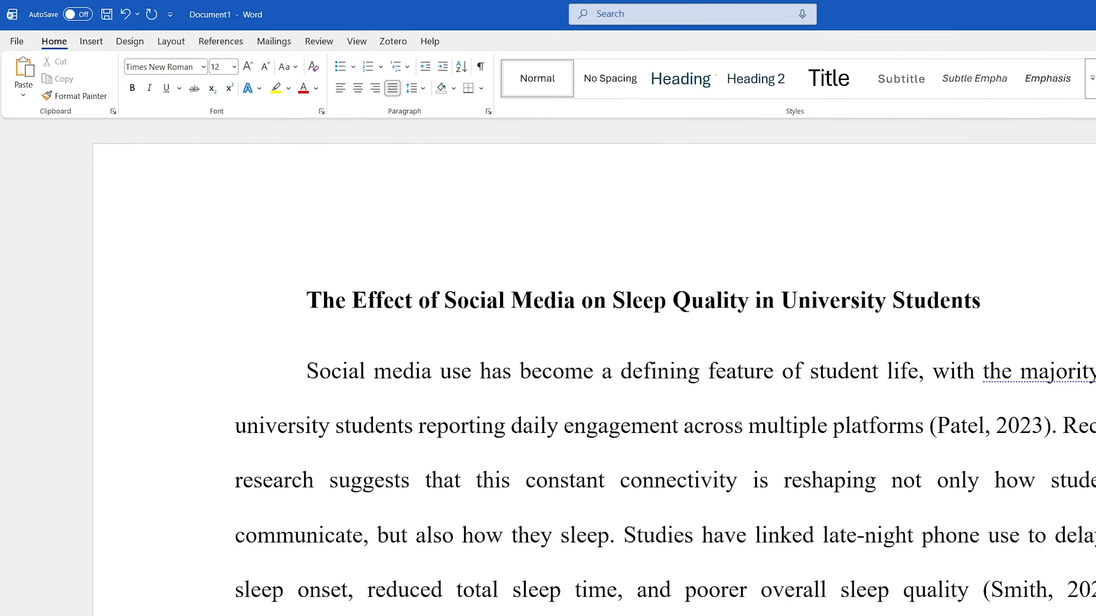
left_click(98, 51)
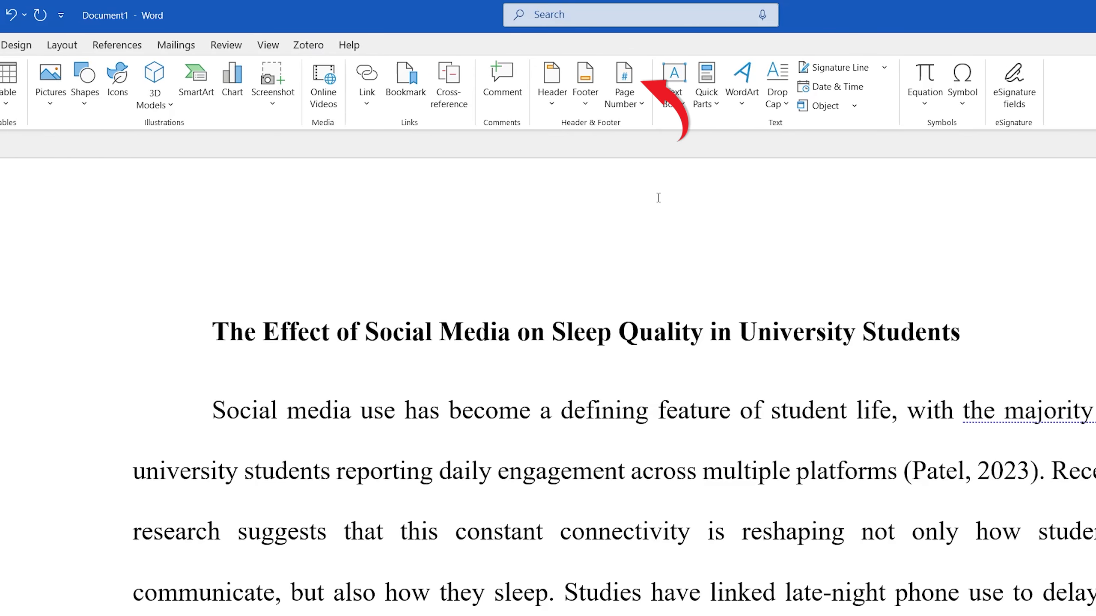
left_click(631, 108)
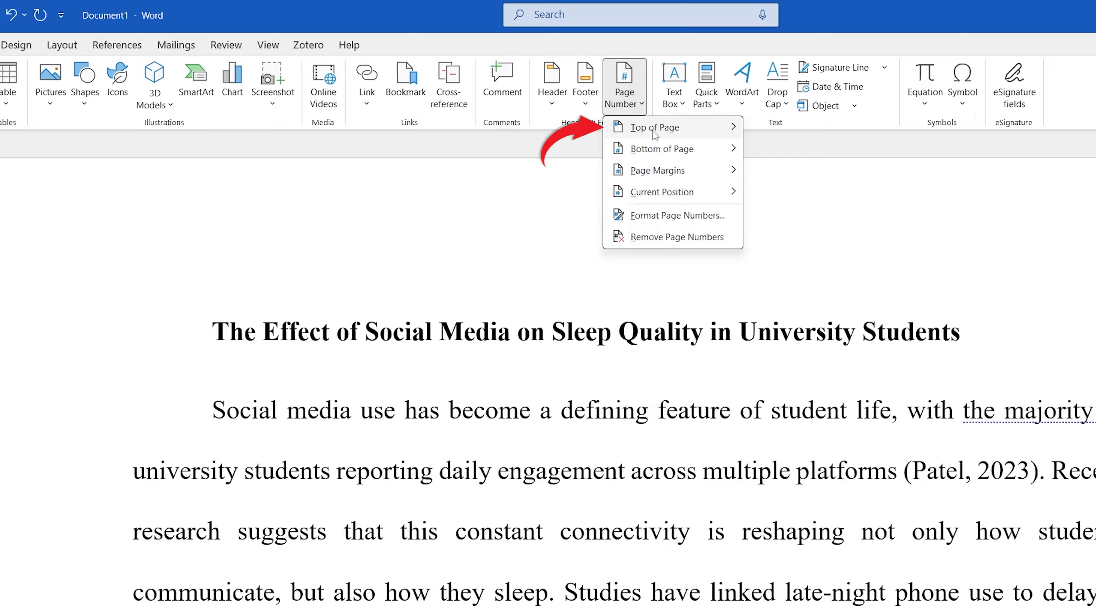
mouse_move(653, 131)
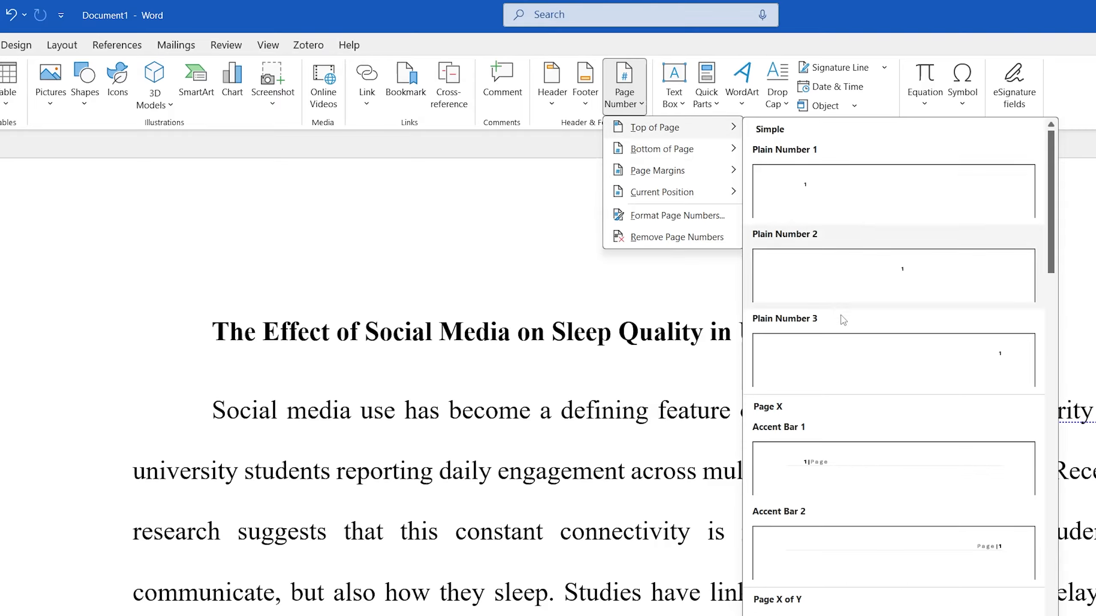
left_click(855, 337)
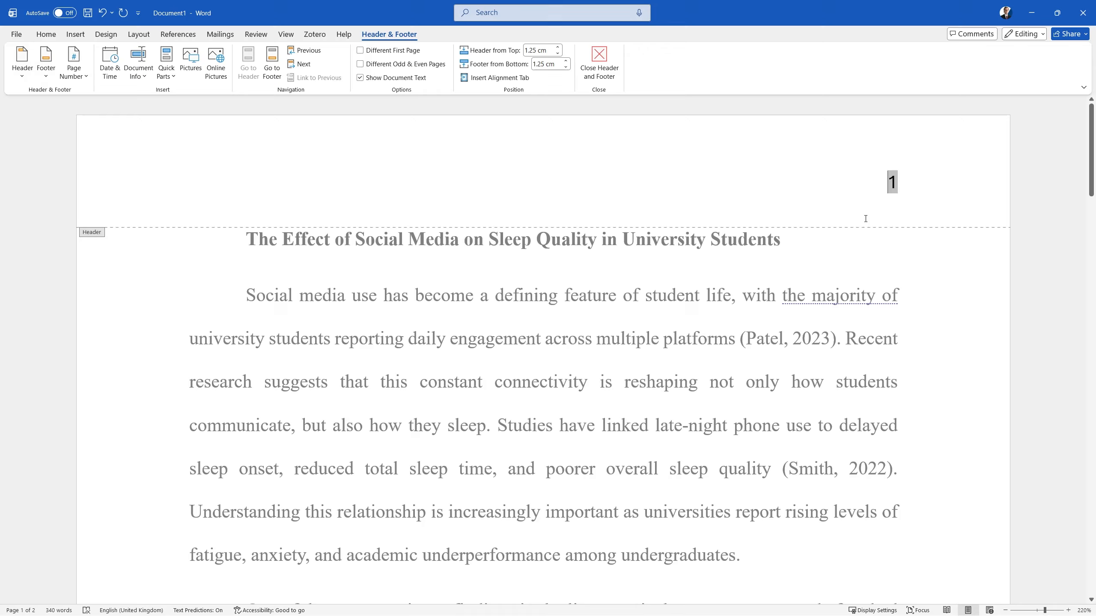
left_click(605, 72)
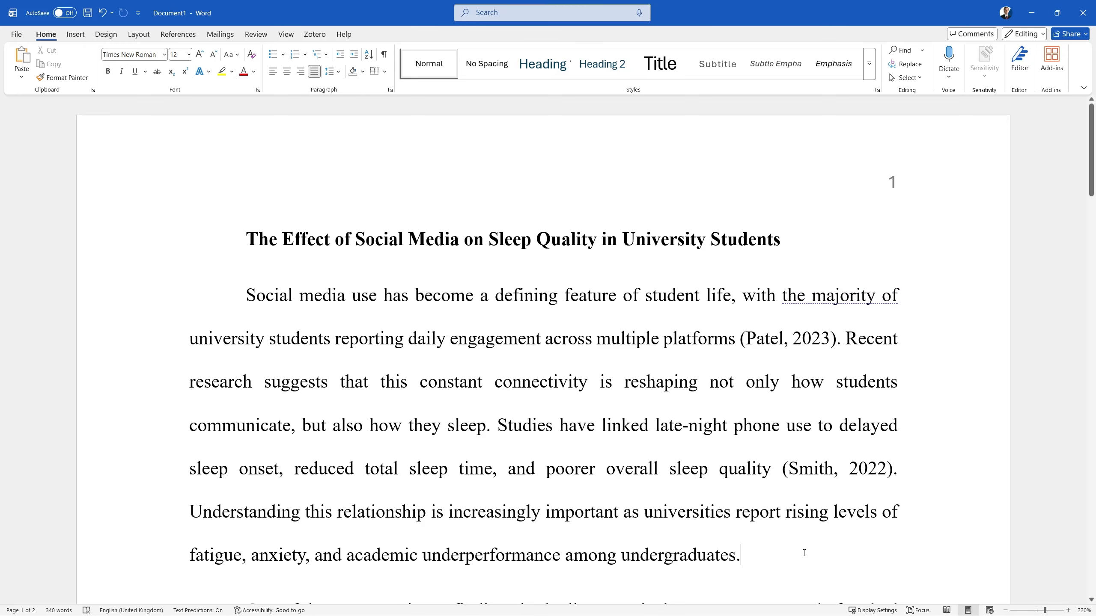
scroll(804, 553, "down", 1)
left_click(983, 222)
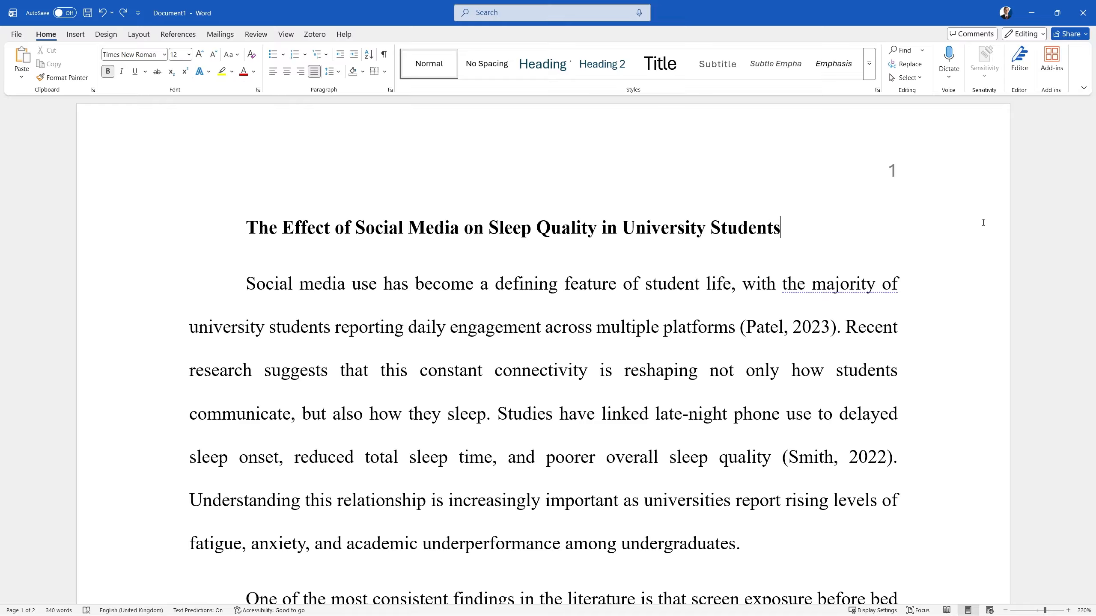
triple_click(663, 241)
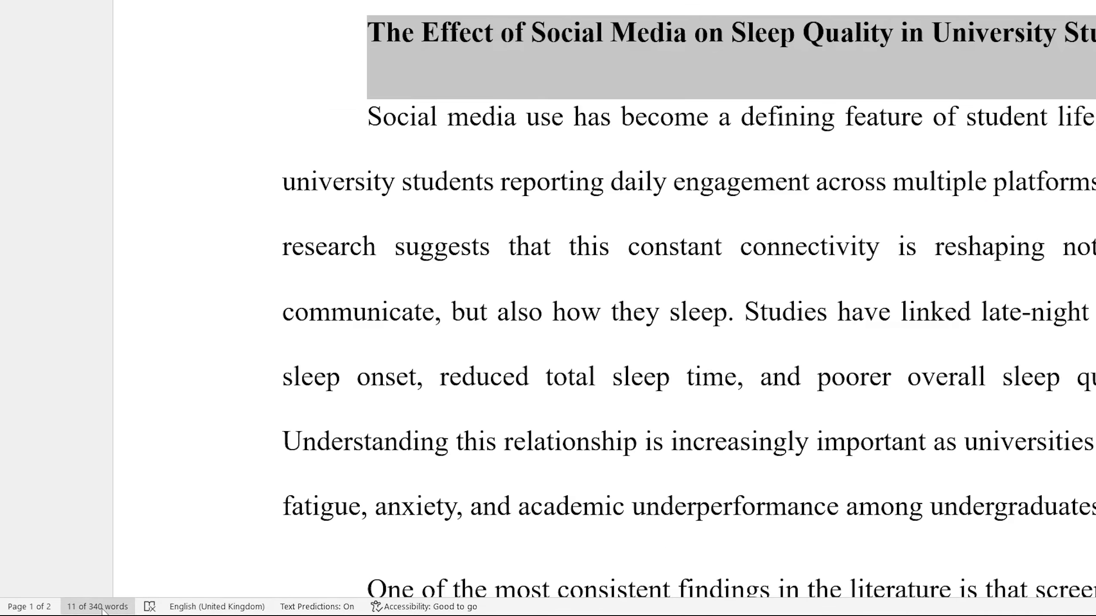
left_click(103, 600)
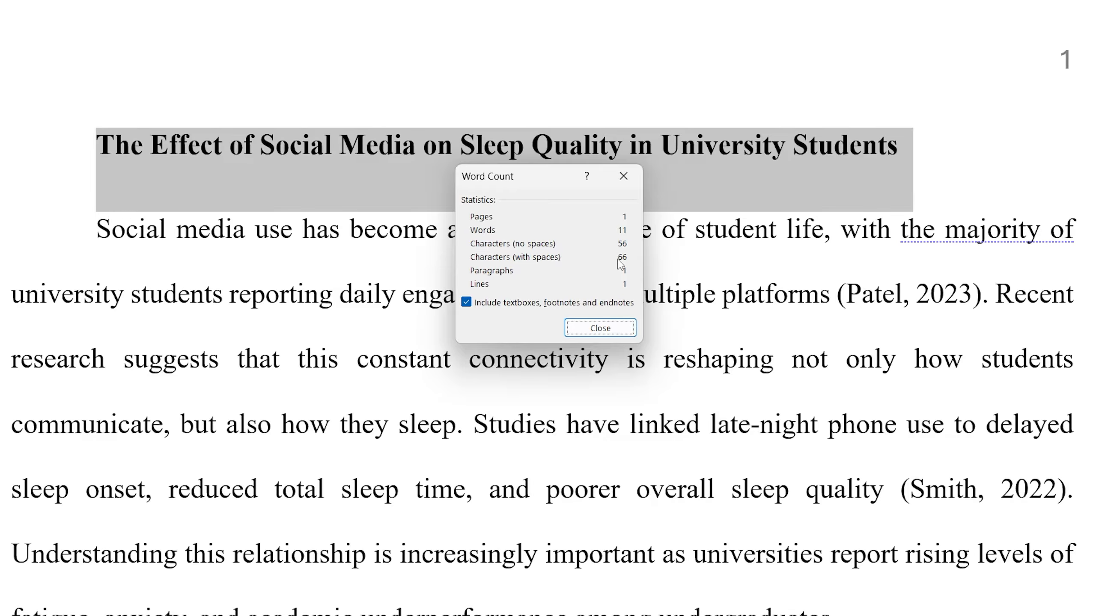
left_click(601, 331)
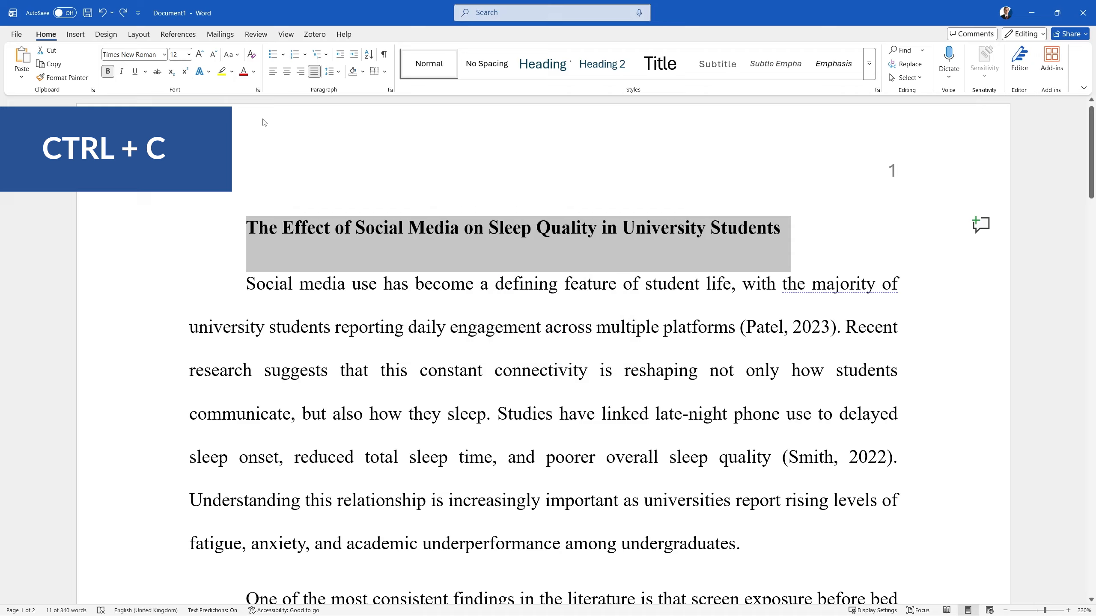
Step: Paste the essay title into the header before the page number and delete 'in University Students'
left_click(254, 123)
double_click(254, 124)
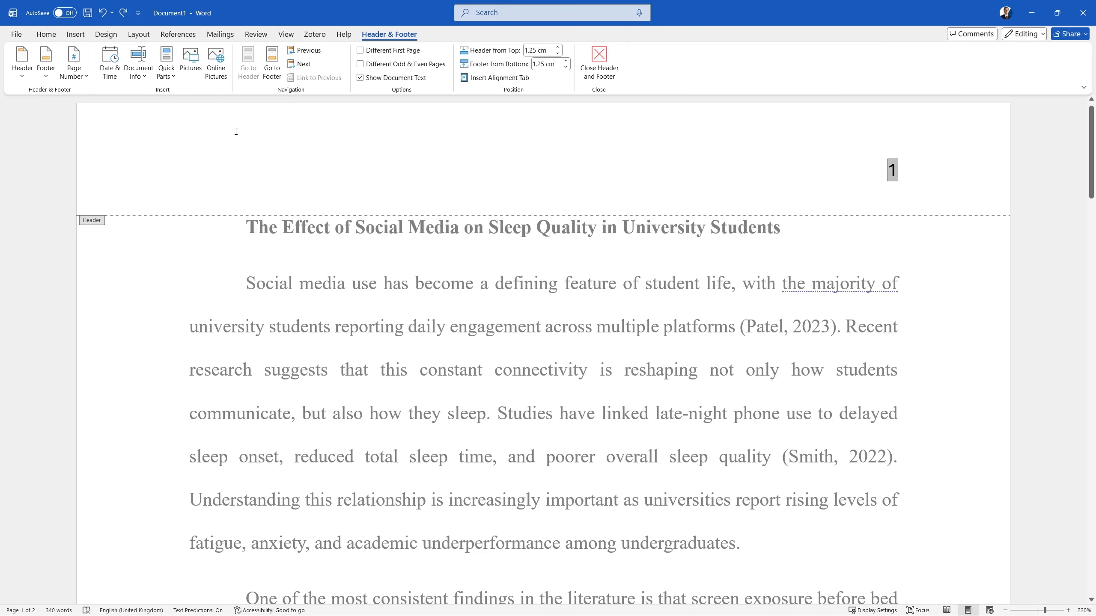
left_click(883, 174)
left_click(884, 173)
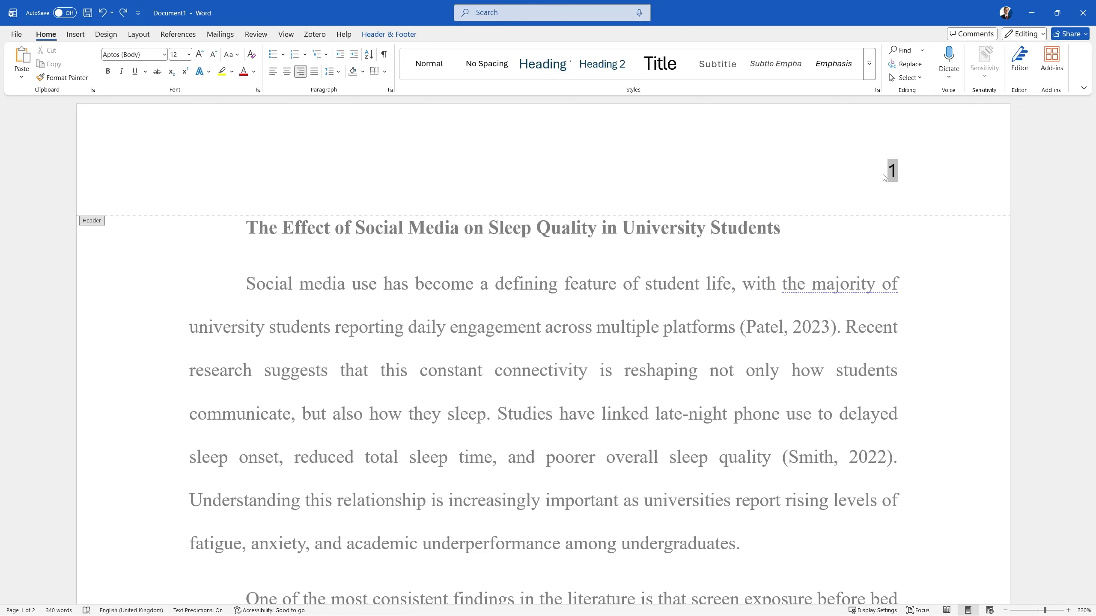
type("The Effect of Social Media on Sleep Quality in University Students")
triple_click(332, 176)
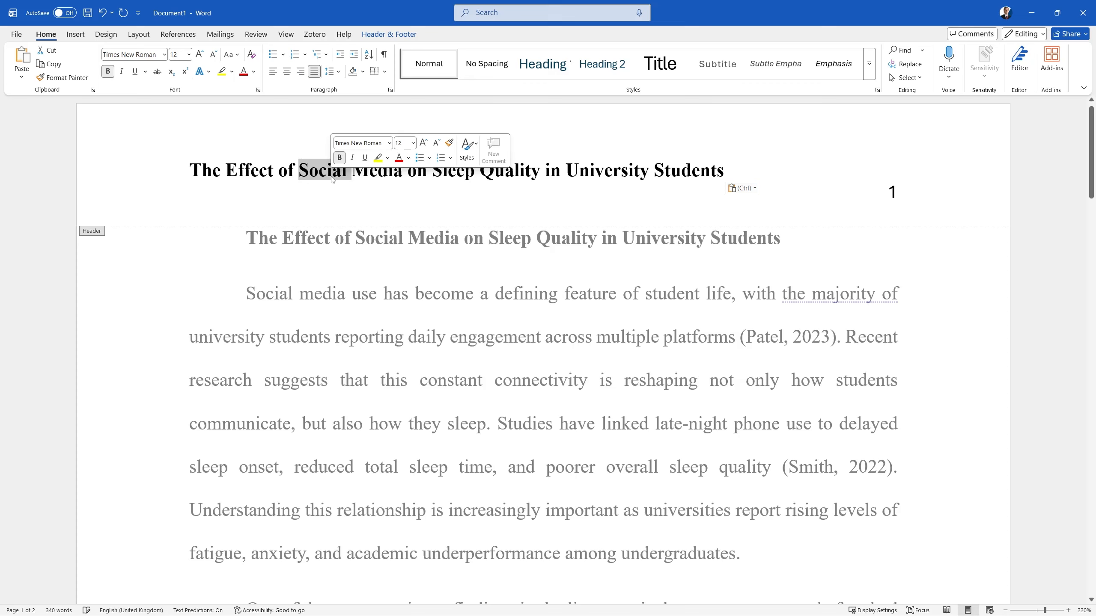
left_click(319, 172)
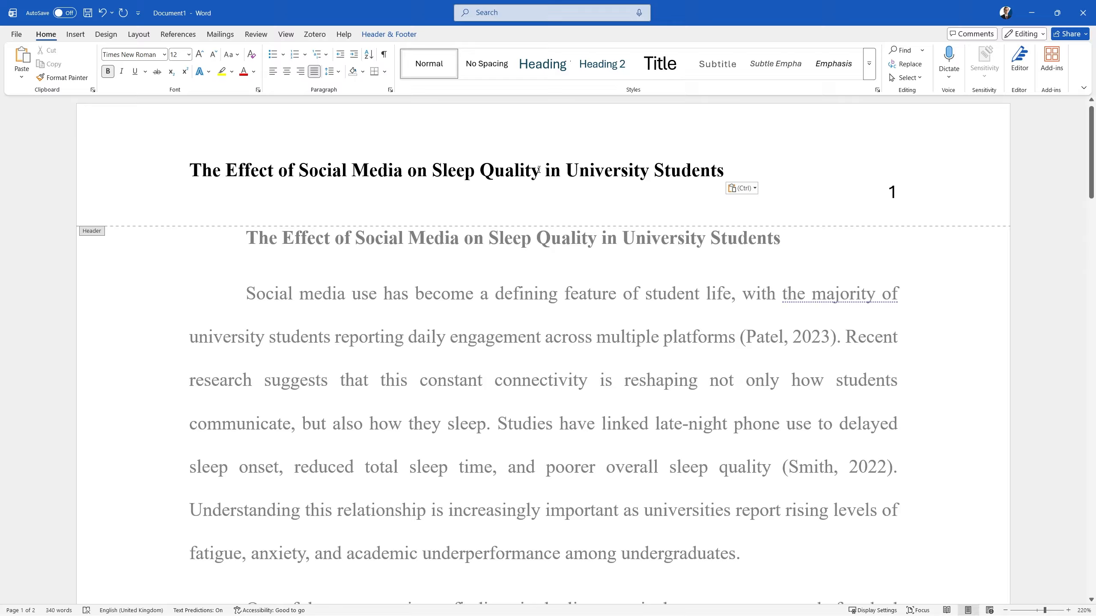
mouse_move(539, 170)
left_mouse_down()
mouse_move(724, 170)
mouse_move(480, 170)
mouse_move(545, 169)
left_mouse_up()
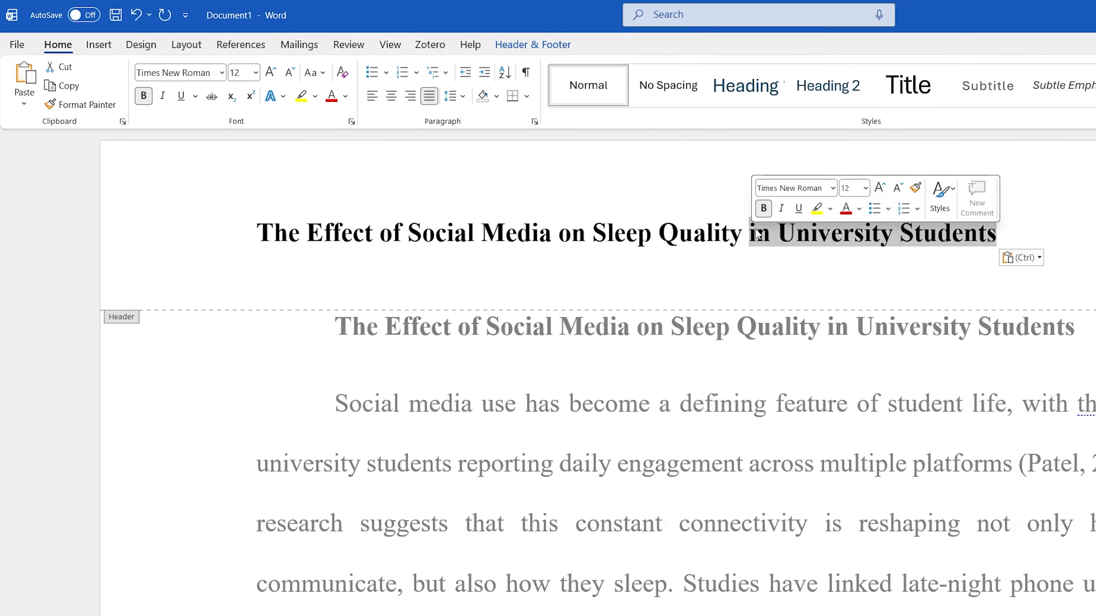
key("BackSpace")
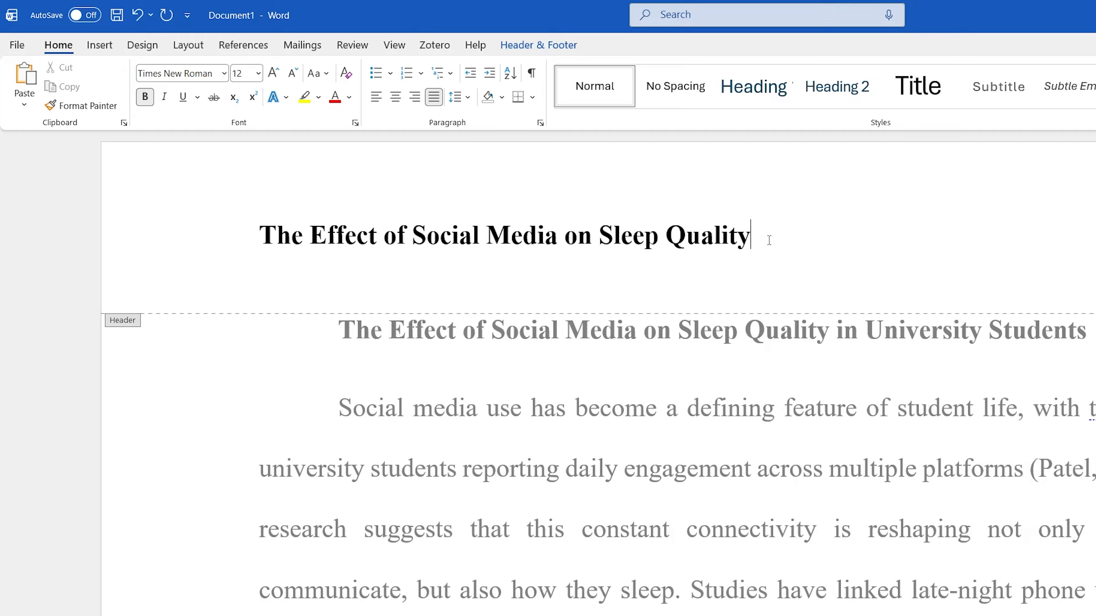
Step: Change the header title to UPPERCASE and close header editing
left_click_drag(767, 238, 237, 237)
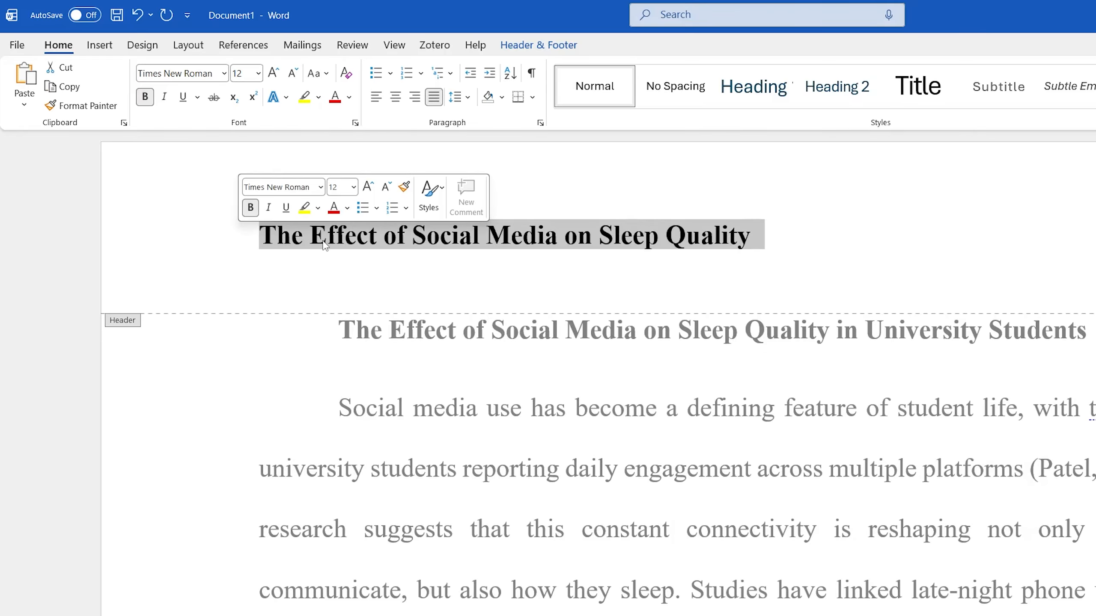
left_click(320, 77)
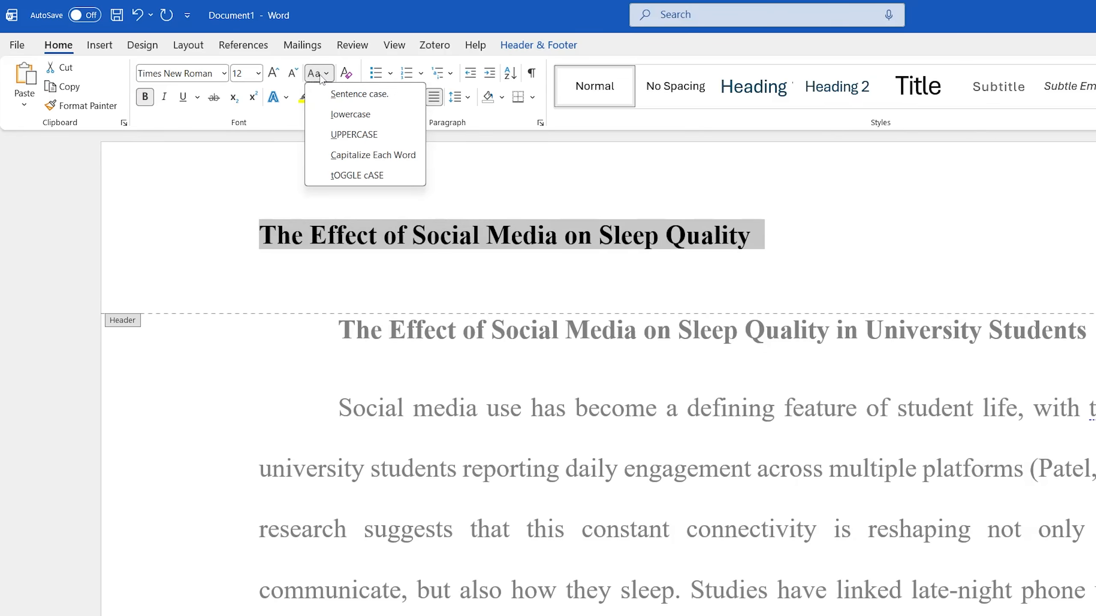
left_click(359, 134)
left_click(1035, 261)
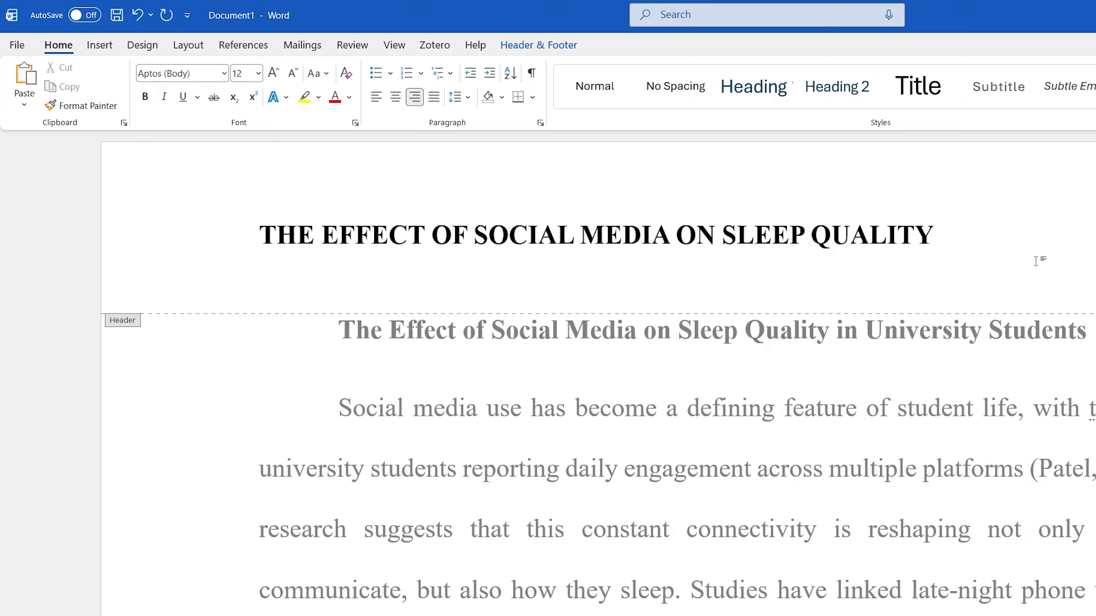
left_click(543, 47)
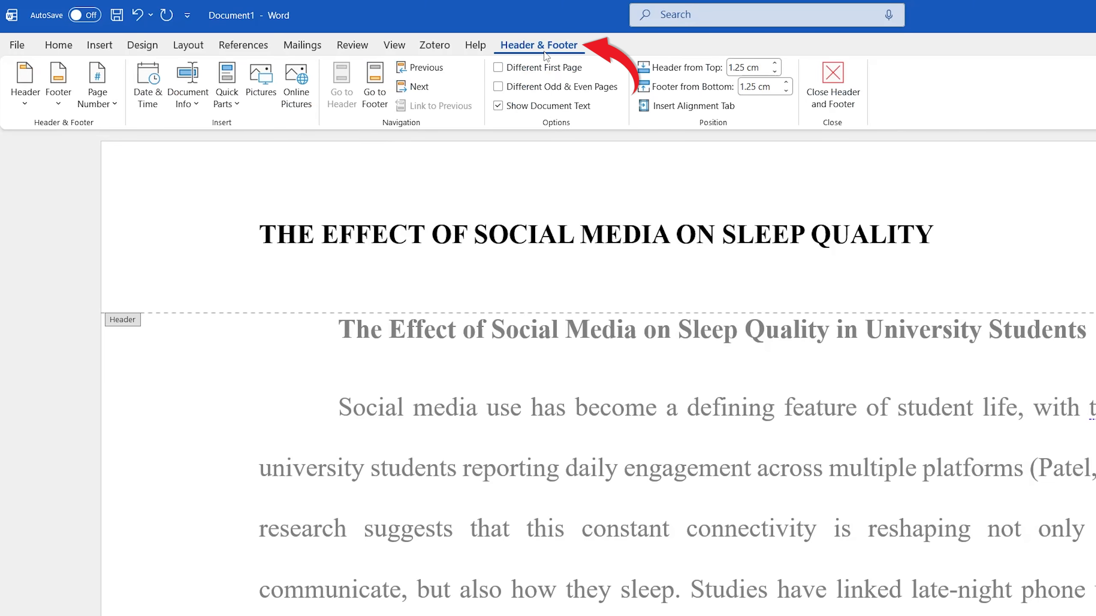
left_click(833, 84)
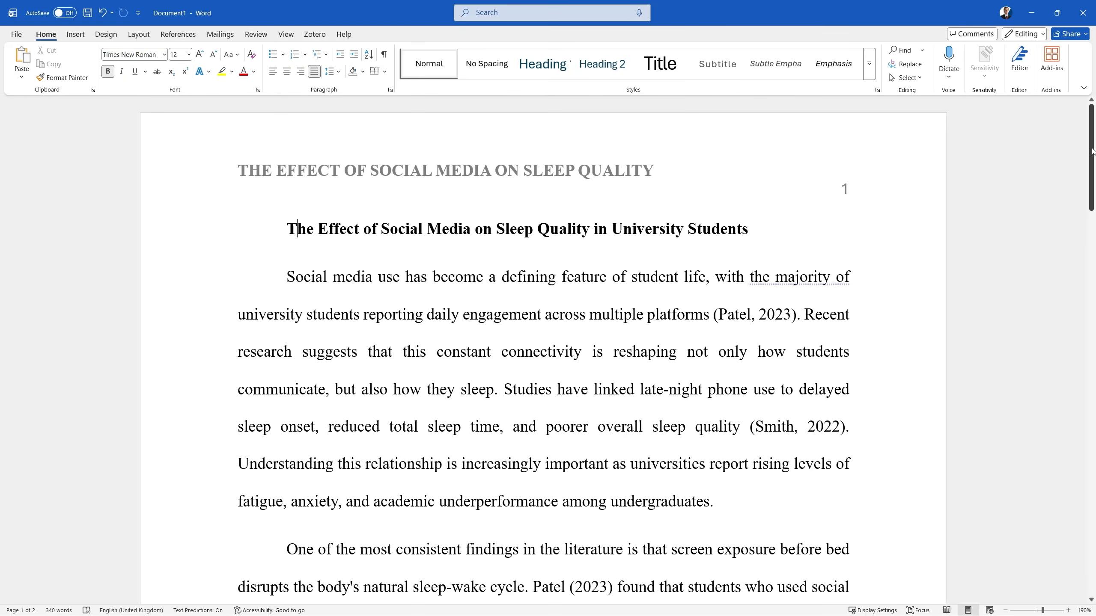
left_click_drag(1091, 156, 1058, 125)
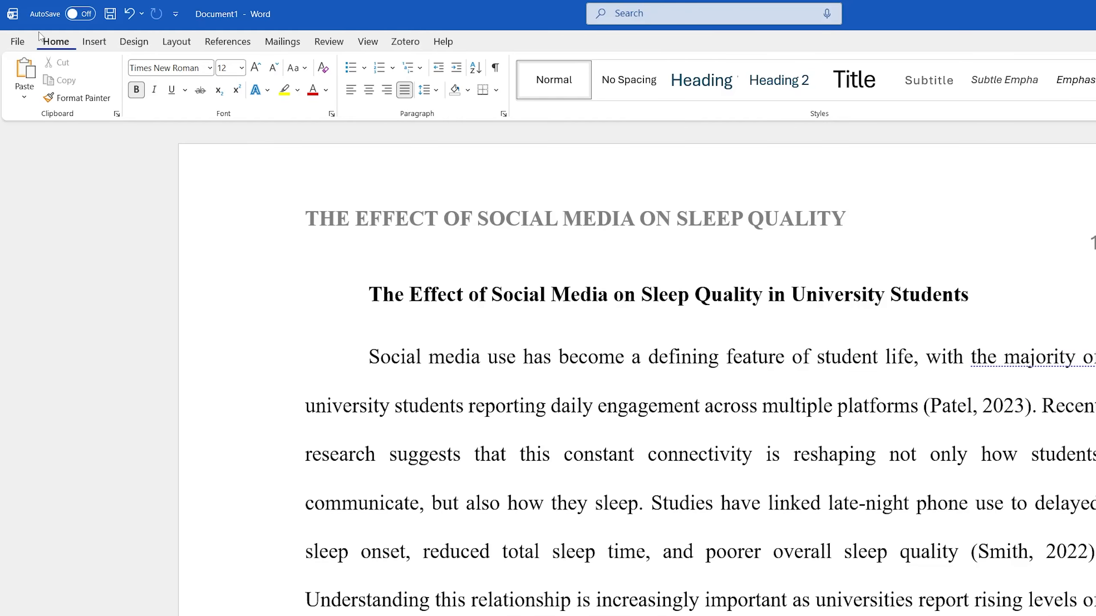
Step: In Proofing grammar settings, set Space between Sentences to 'two spaces' and confirm both dialogs
left_click(17, 41)
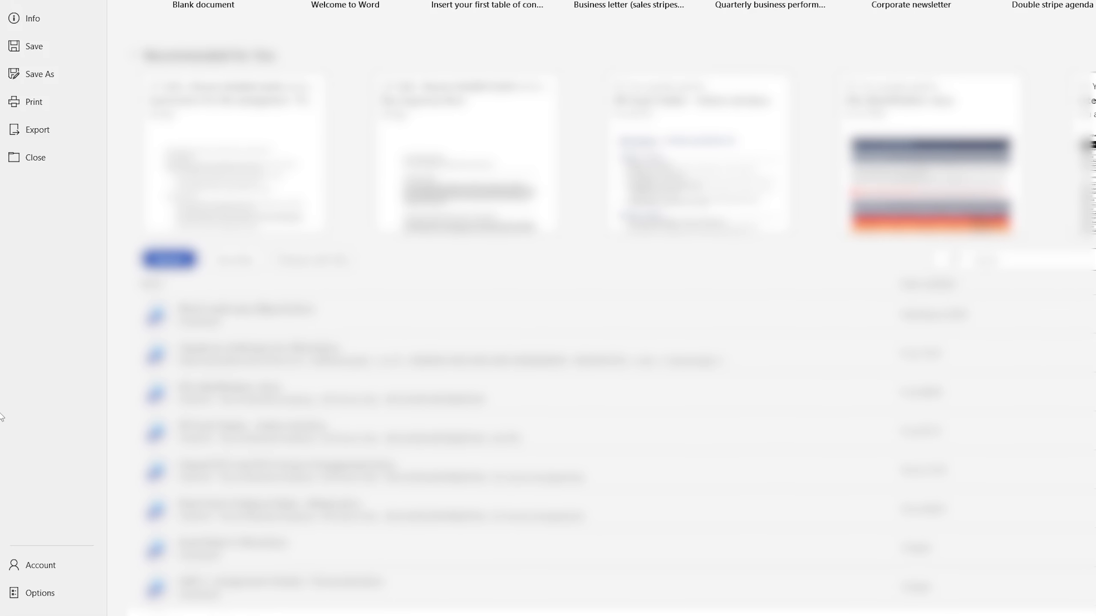
left_click(42, 595)
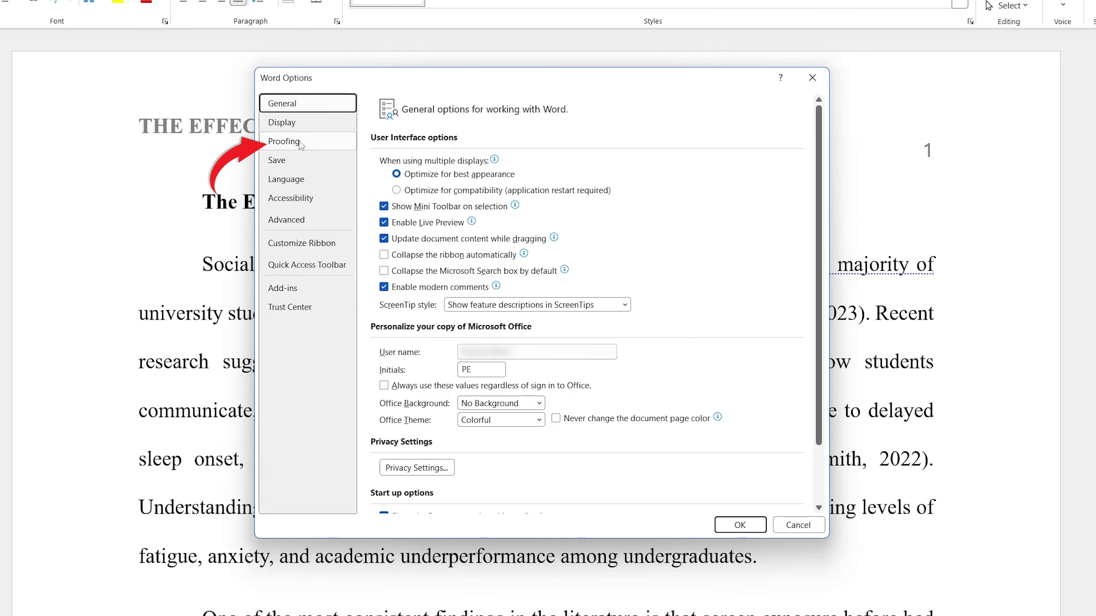
left_click(298, 142)
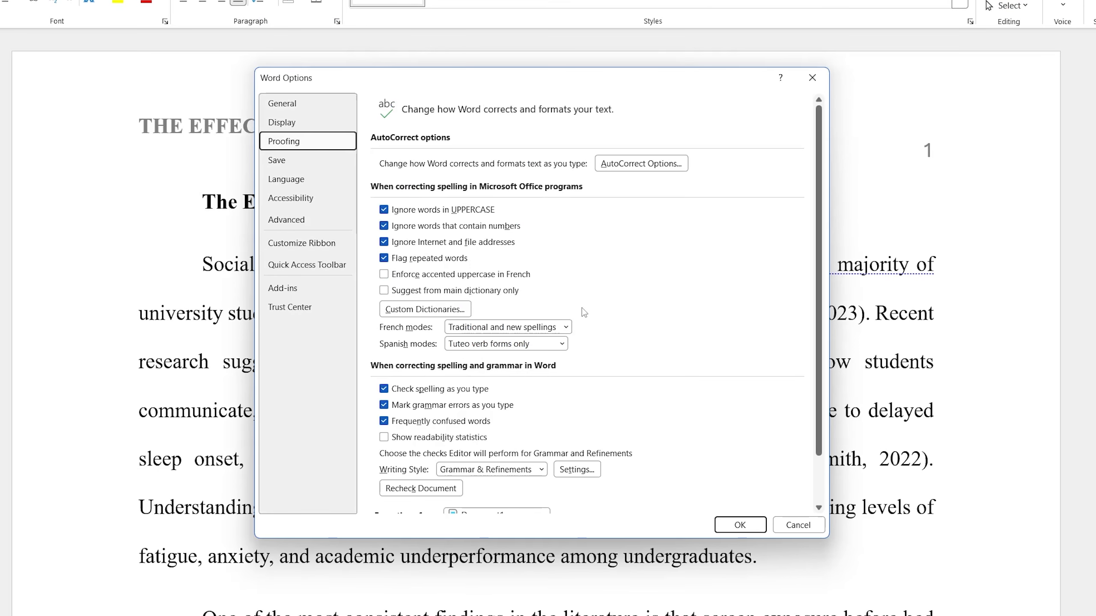
scroll(695, 295, "down", 1)
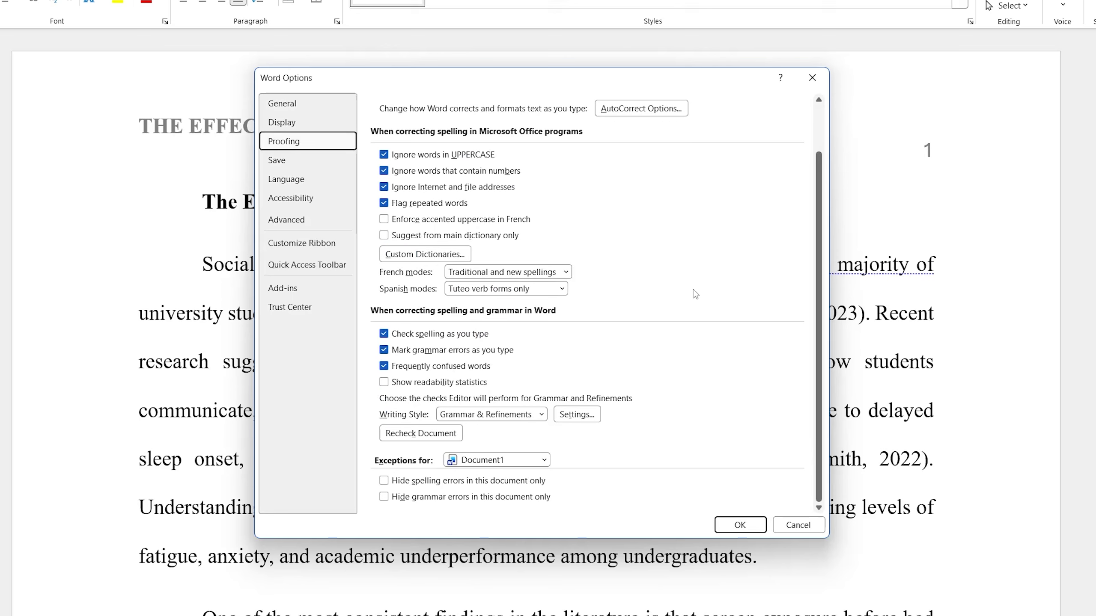
left_click(591, 418)
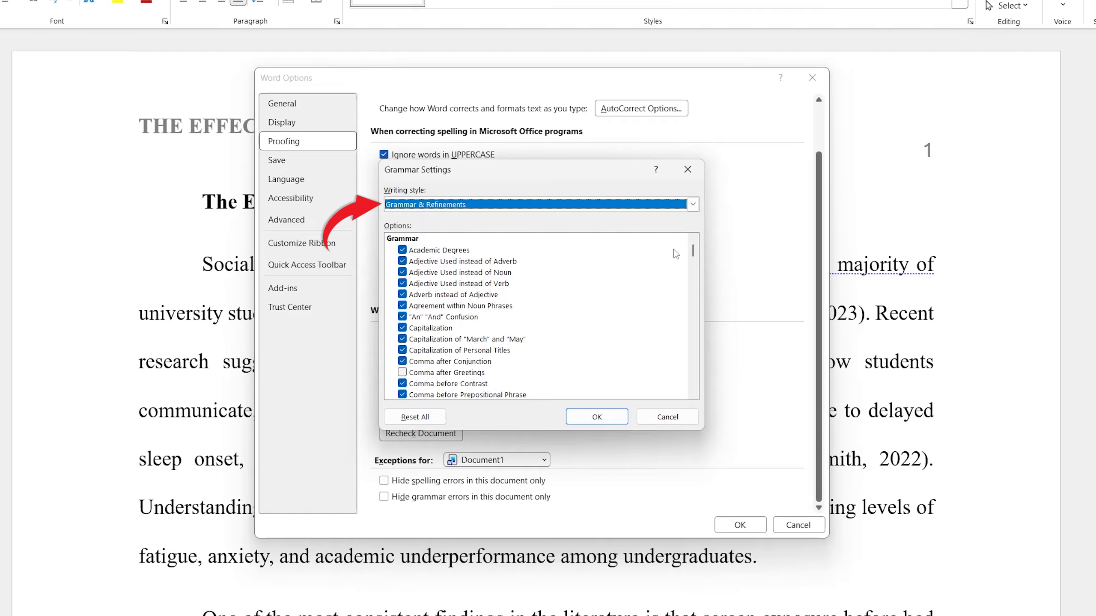
left_click_drag(691, 249, 692, 374)
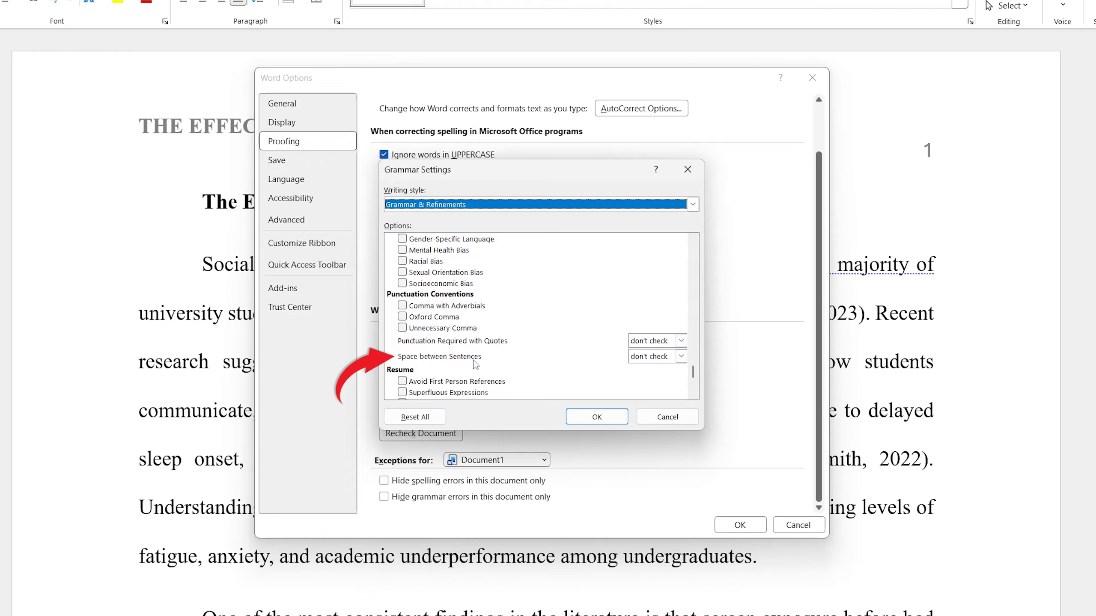
left_click(681, 356)
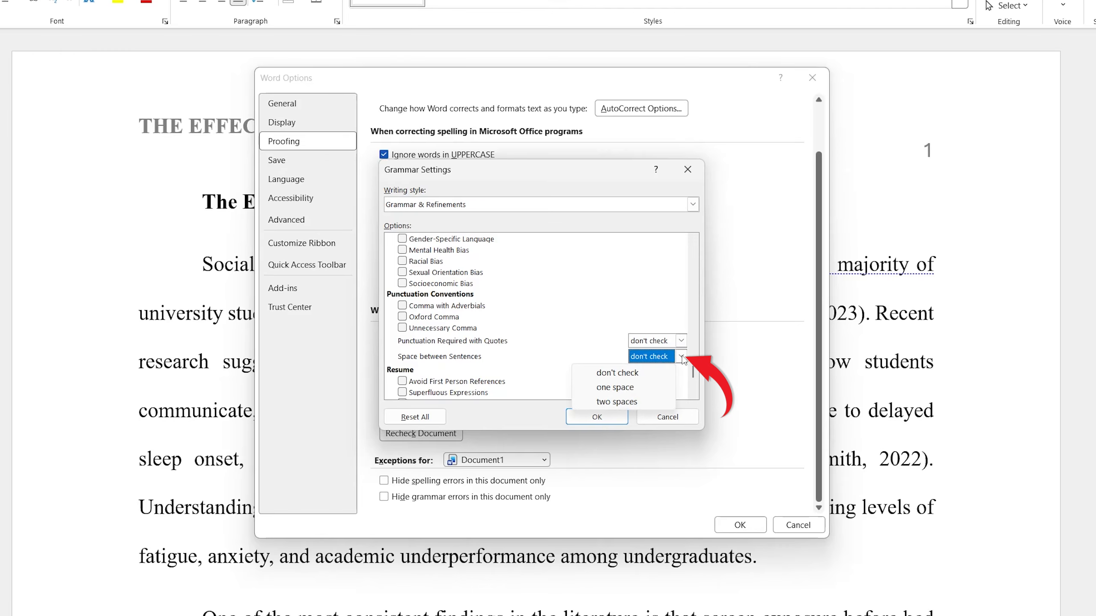
left_click(623, 401)
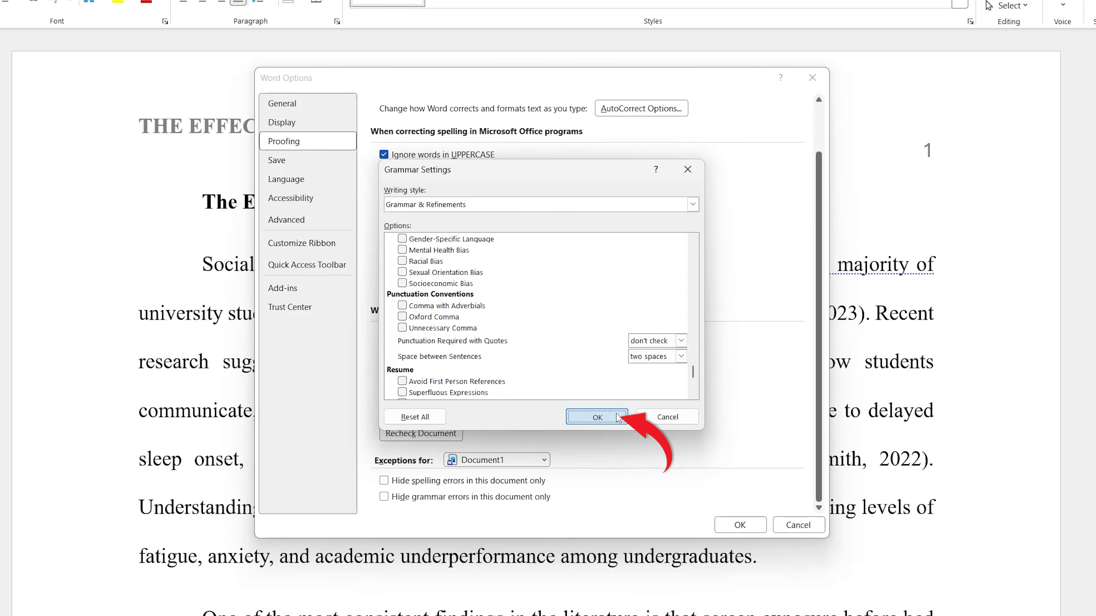
left_click(622, 415)
left_click(740, 525)
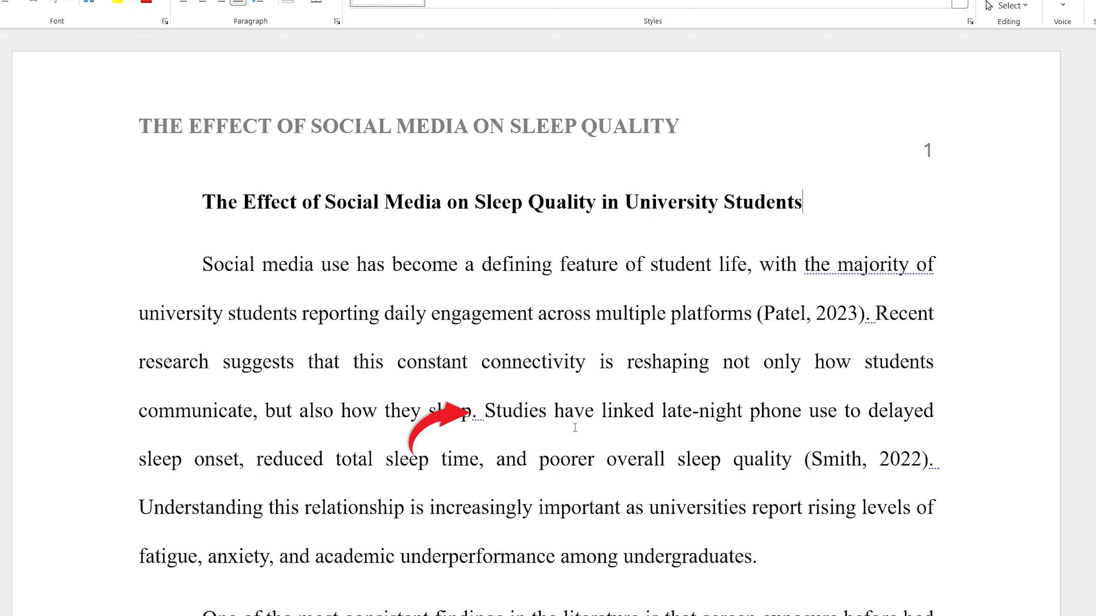
Step: Accept the two-space suggestion after 'how they sleep.' before 'Studies have linked'
right_click(478, 417)
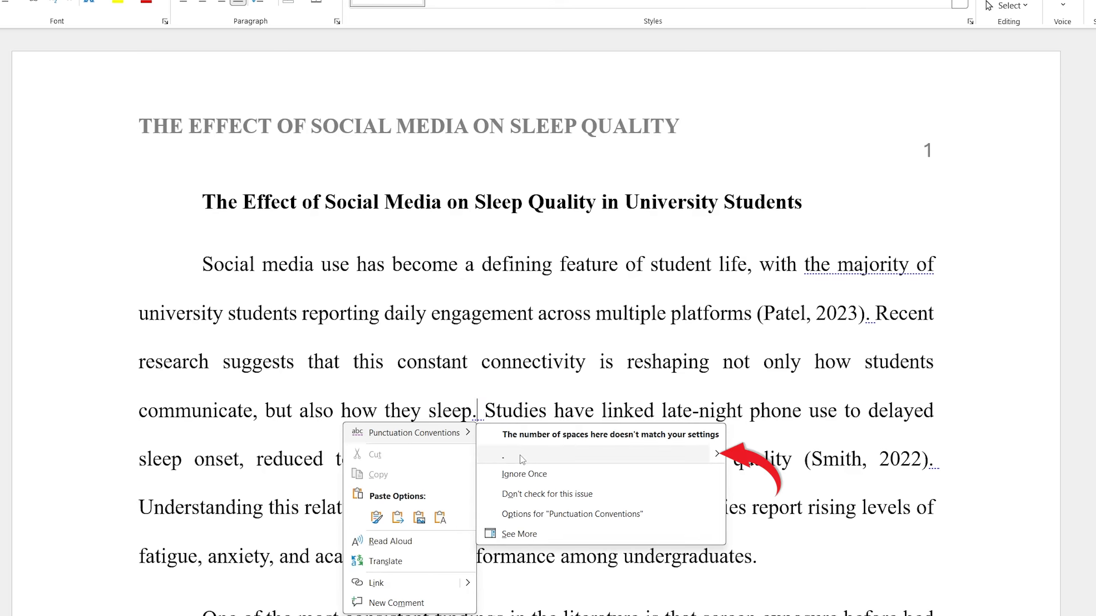
left_click(539, 454)
left_click(819, 559)
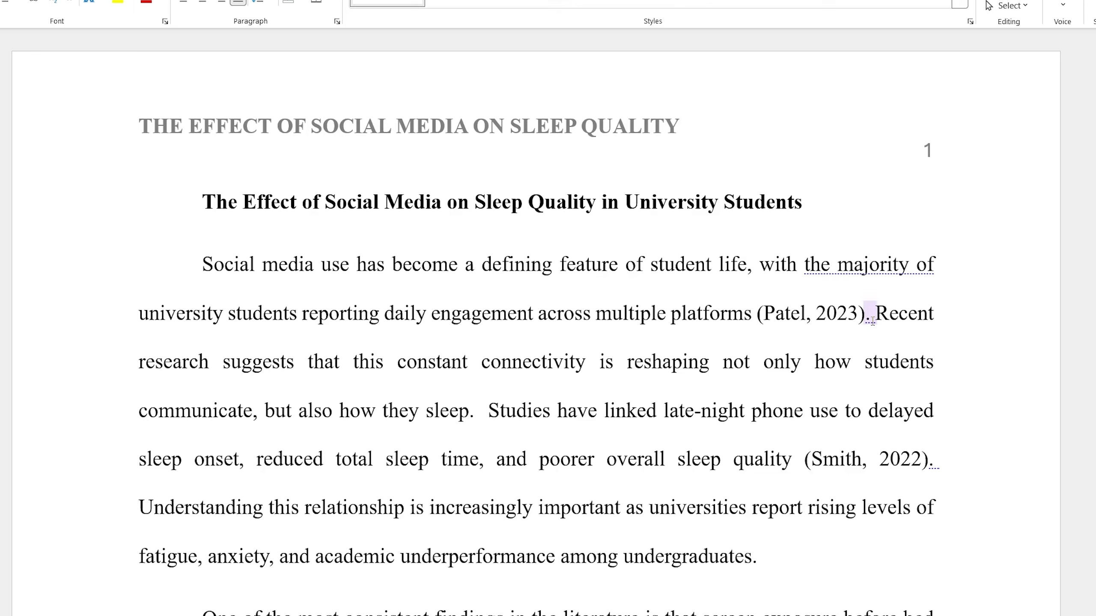
left_click(877, 509)
key("ctrl+h")
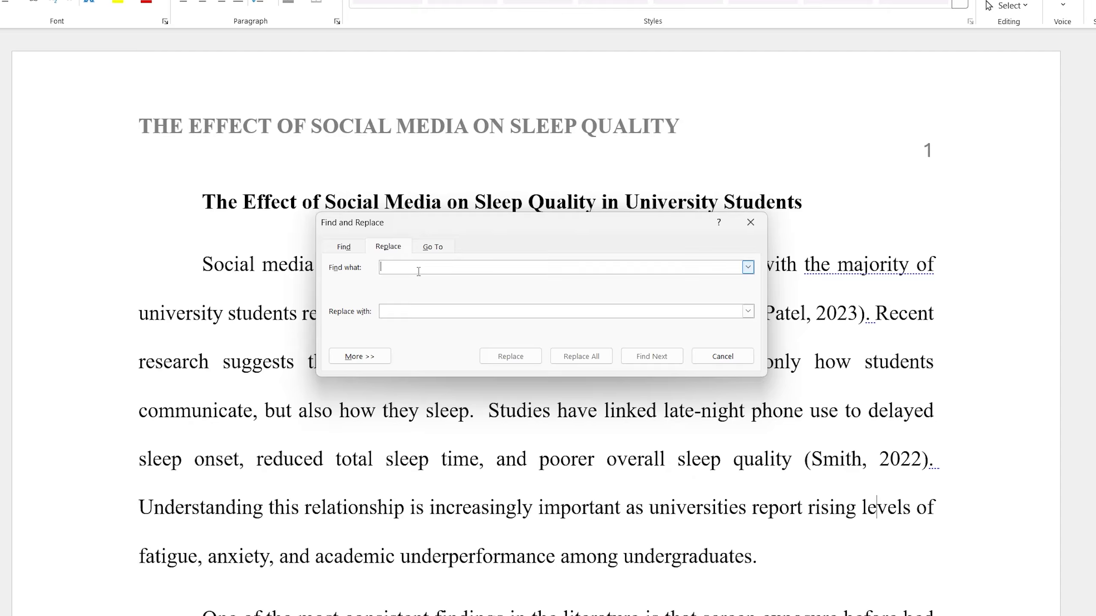
Step: Replace all sentence breaks after periods with two spaces, then close the dialog and return to the top
type(".")
left_click(429, 310)
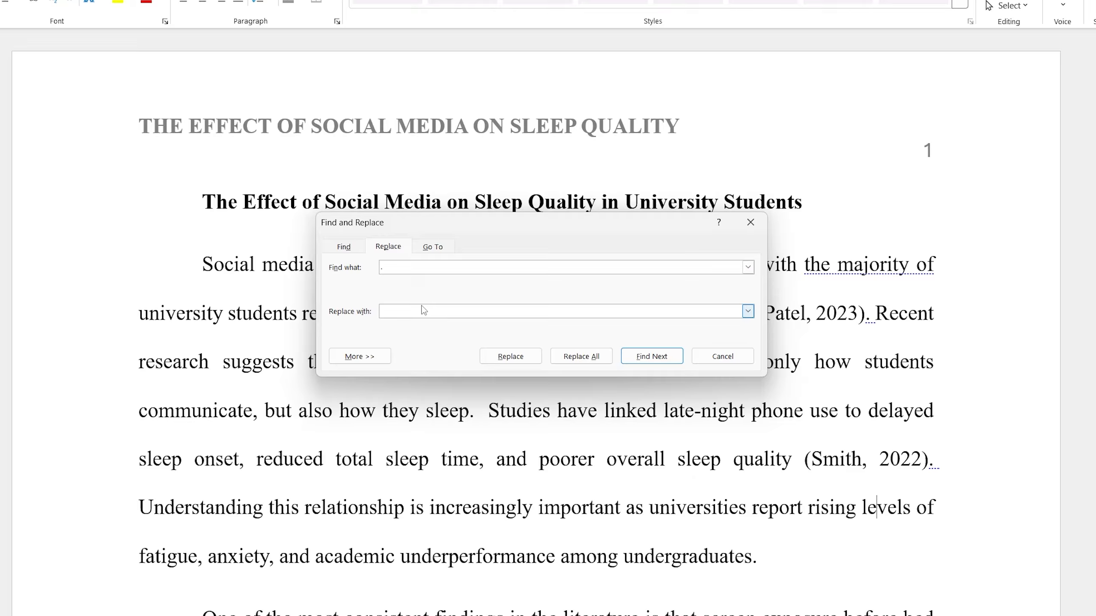
type(".")
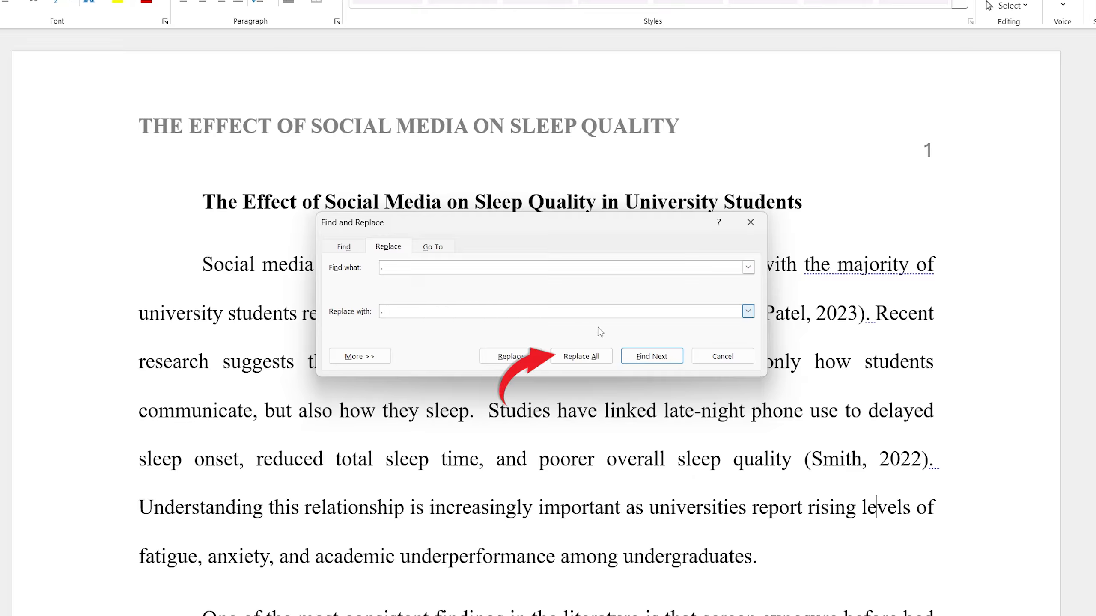
left_click(603, 361)
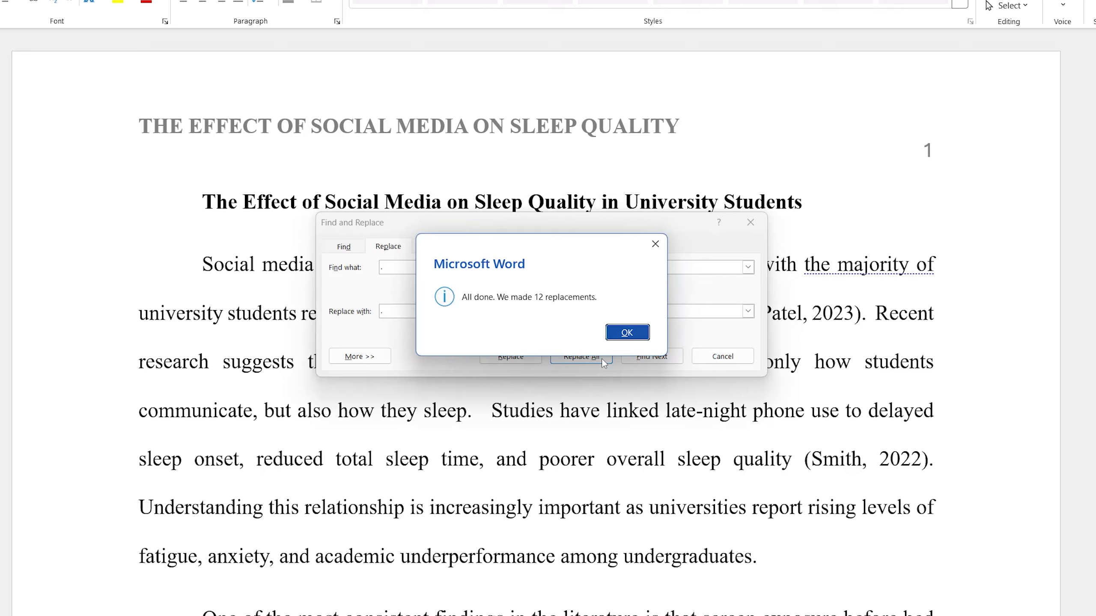
left_click(619, 336)
left_click(722, 357)
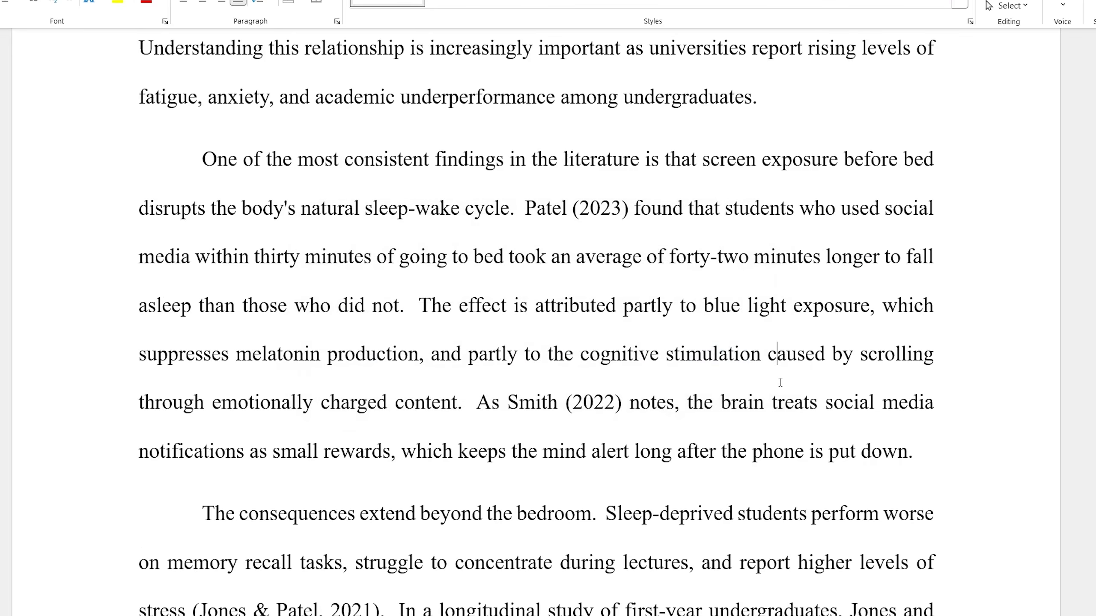
scroll(780, 382, "up", 8)
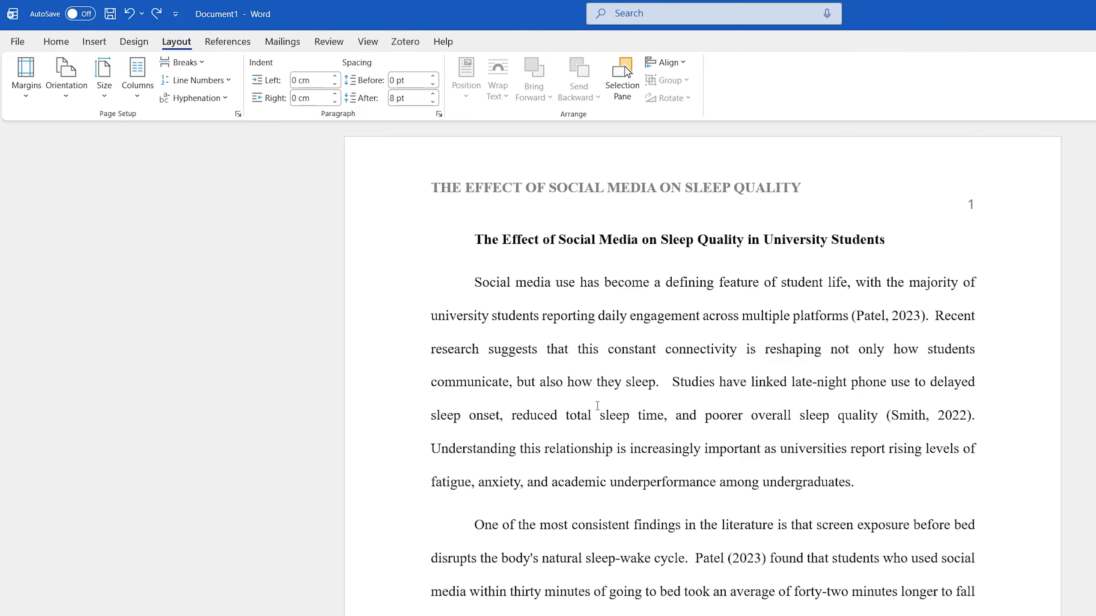
Step: Insert a Next Page section break after the title so the body starts on a new page
left_click(194, 68)
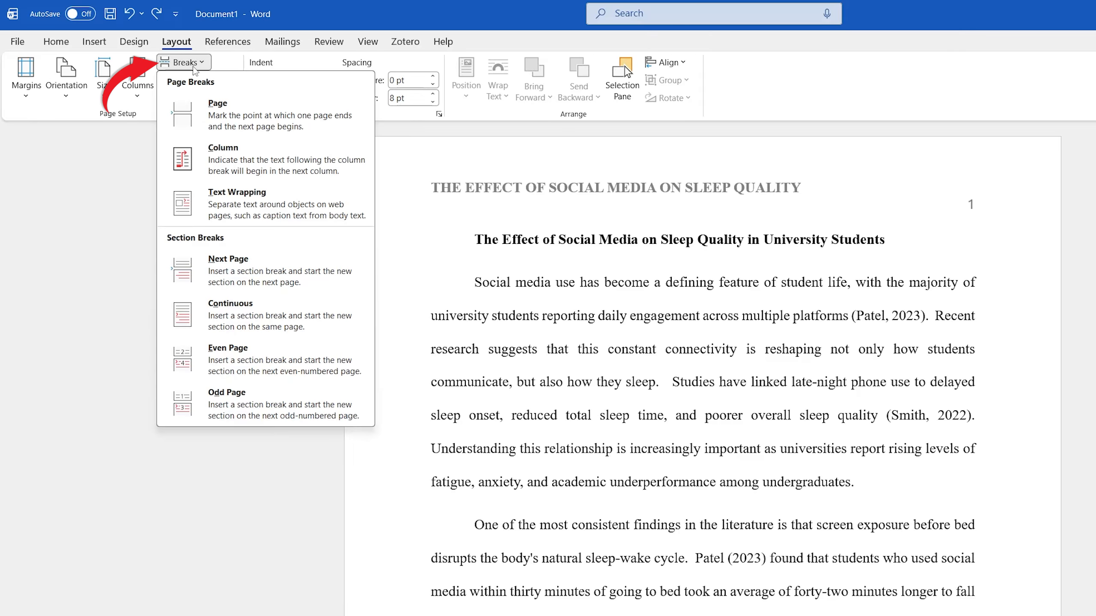
left_click(268, 267)
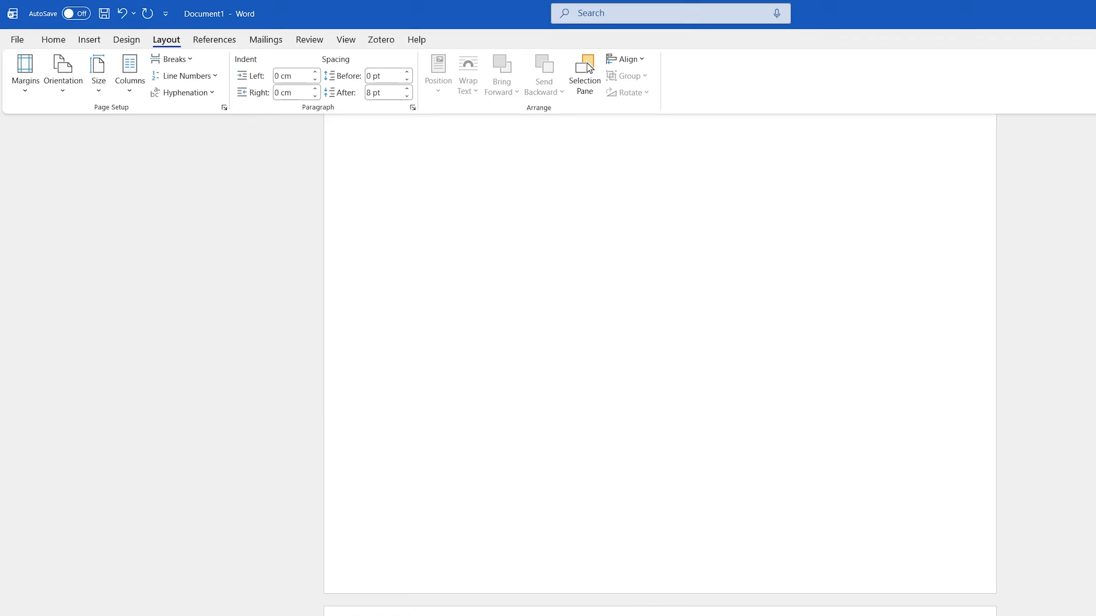
scroll(460, 513, "down", 1)
scroll(459, 513, "up", 8)
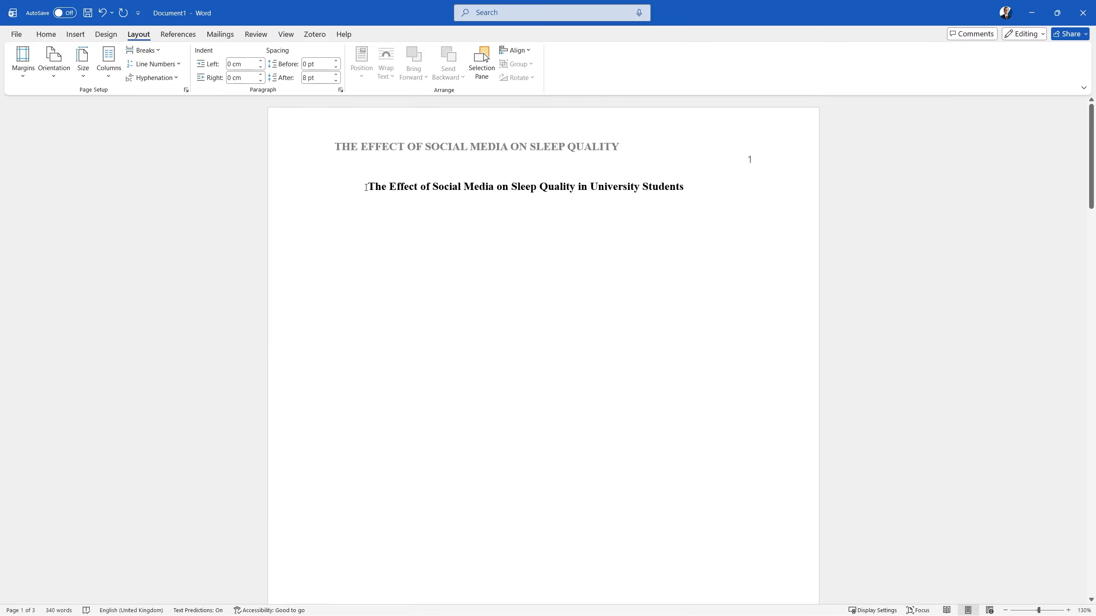
Step: Add blank lines before the title to lower it on the first page
left_click(367, 187)
key("Return")
key("Return")
key("Return")
key("Return")
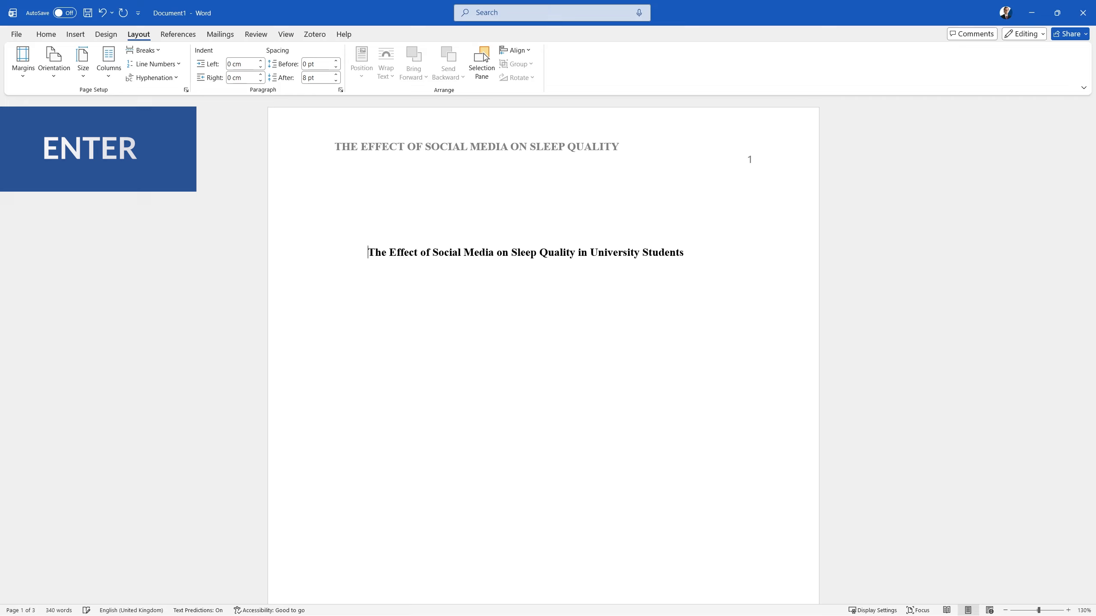
scroll(373, 197, "down", 5, "ctrl")
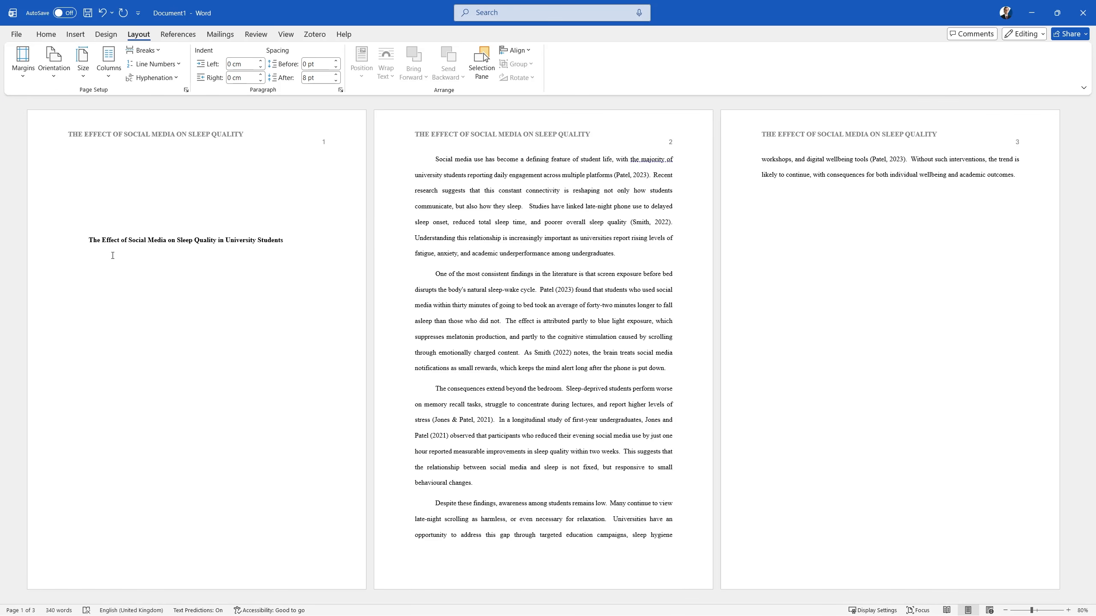
key("Return")
key("Return")
key("Return")
key("Return")
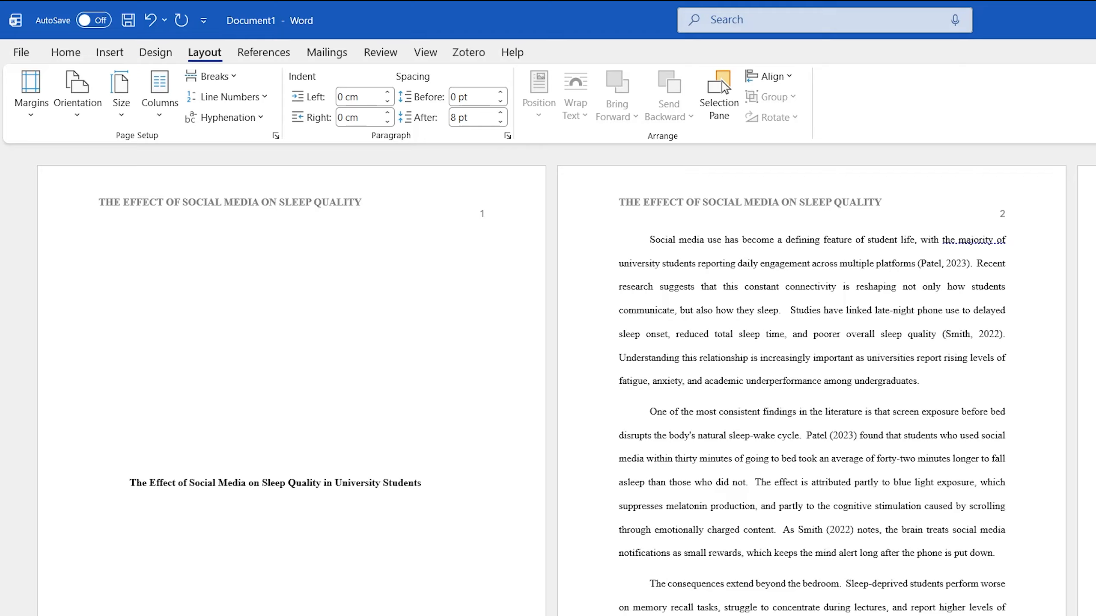
Step: Centre the cover-page title and remove its bold formatting
left_click(65, 51)
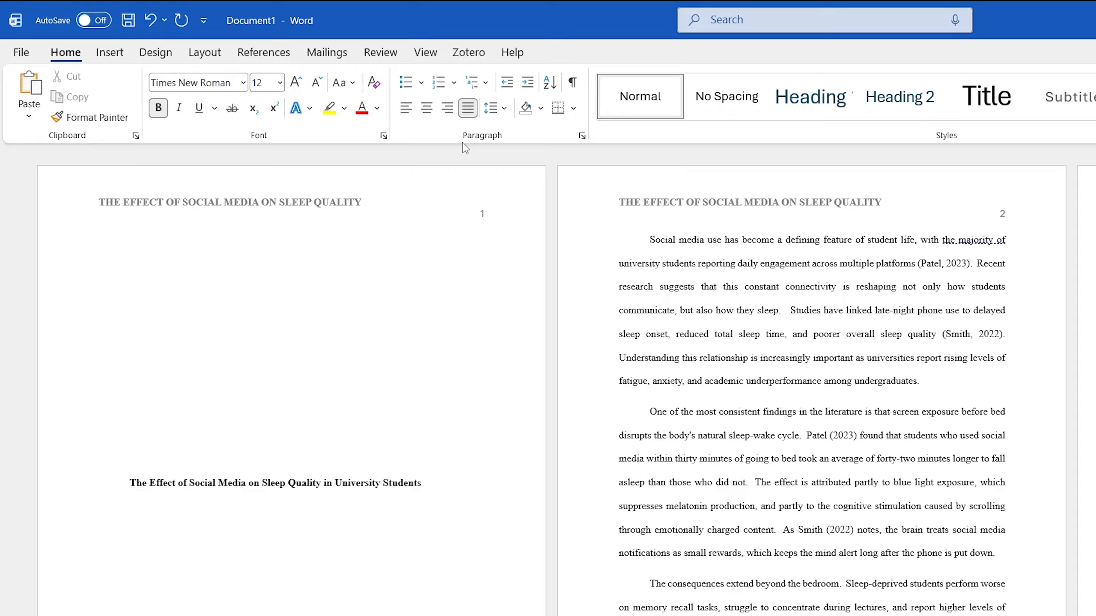
left_click(426, 107)
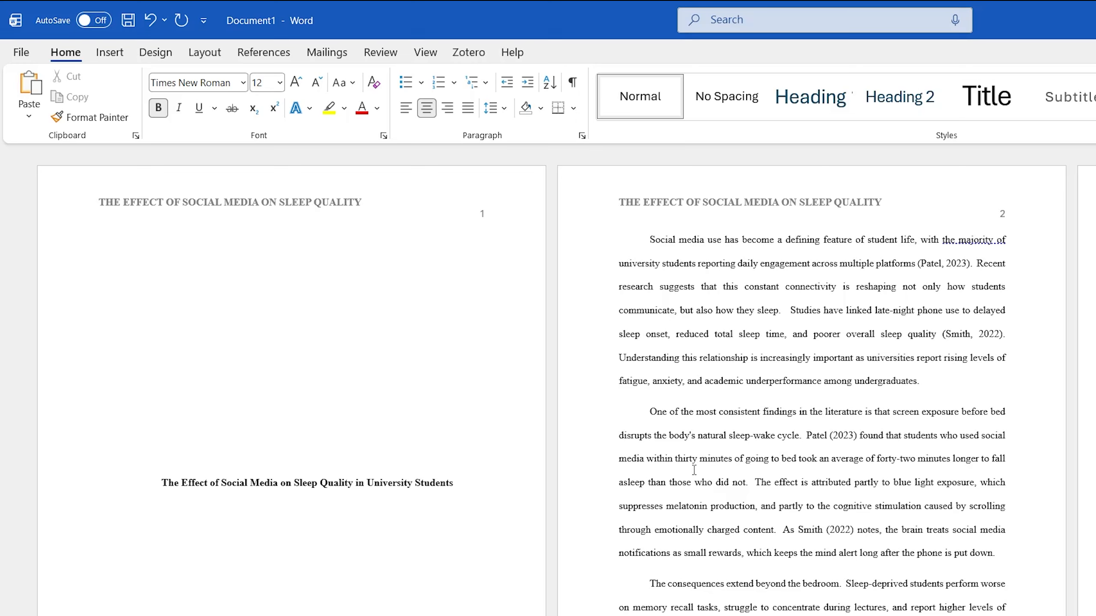
left_click(492, 485)
key("ctrl+j")
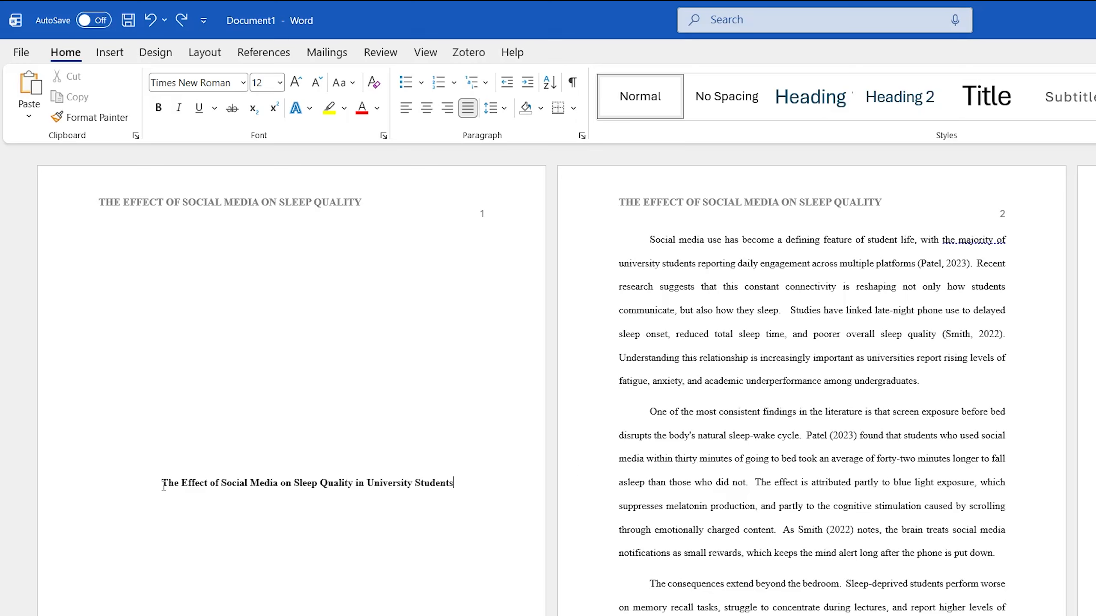
left_click_drag(163, 486, 454, 484)
key("ctrl+e")
key("ctrl+b")
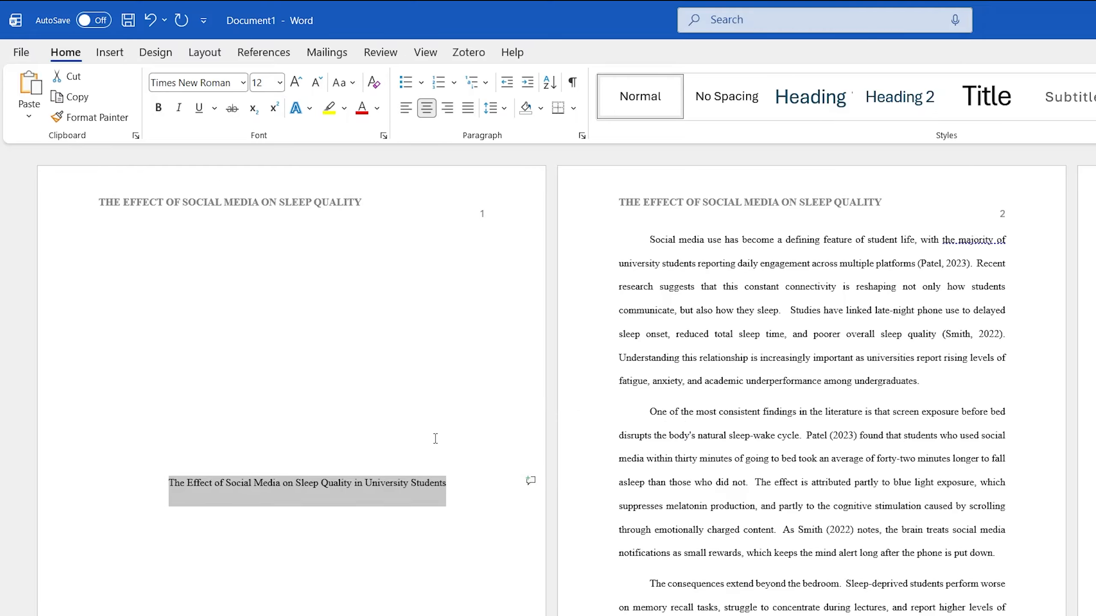
left_click(455, 488)
key("ctrl+j")
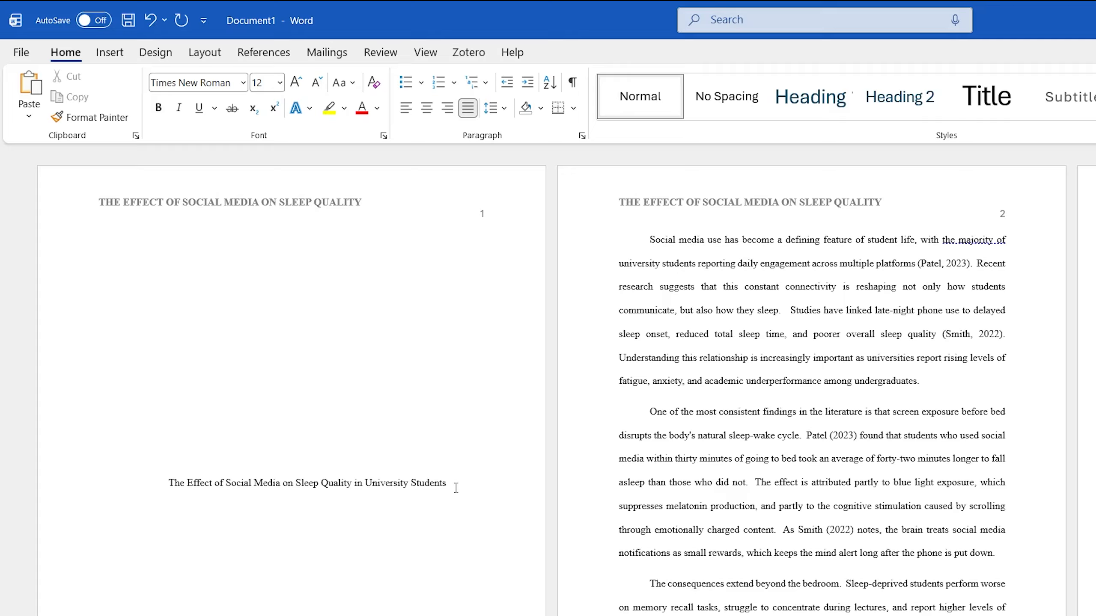
Step: Start a new centred empty line below the title
key("Return")
left_click(426, 108)
left_click(467, 482)
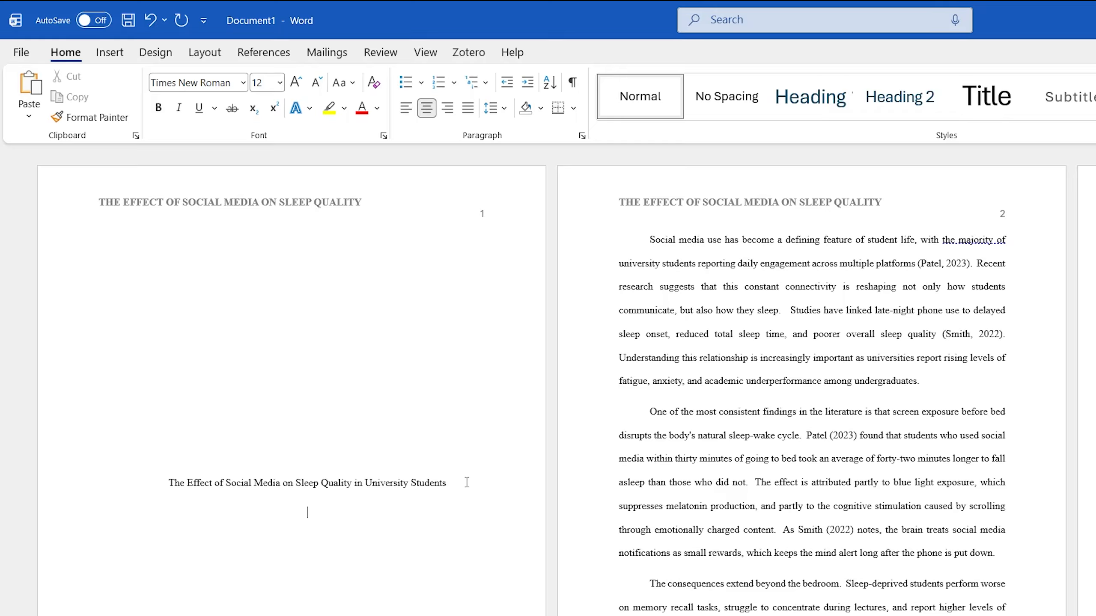
Step: Type the author's name and 'University of Word Made Easy' below the title, then double-space all three lines at 2.0
key("Return")
type("Patrick E")
type("lliott ")
type("Univ")
type("ersity of W")
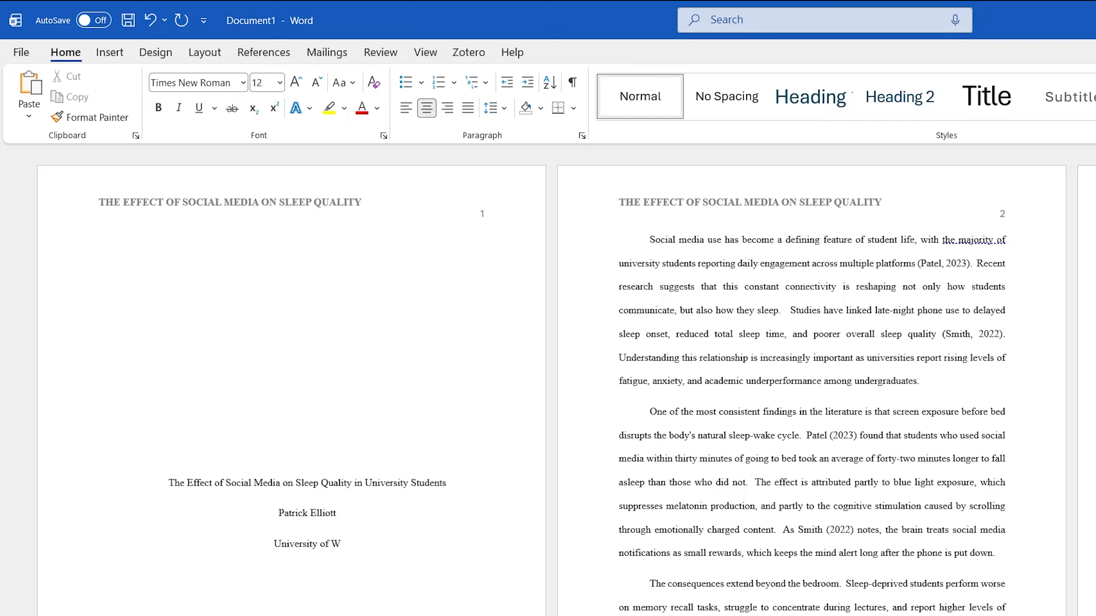
type("ord Made Easy")
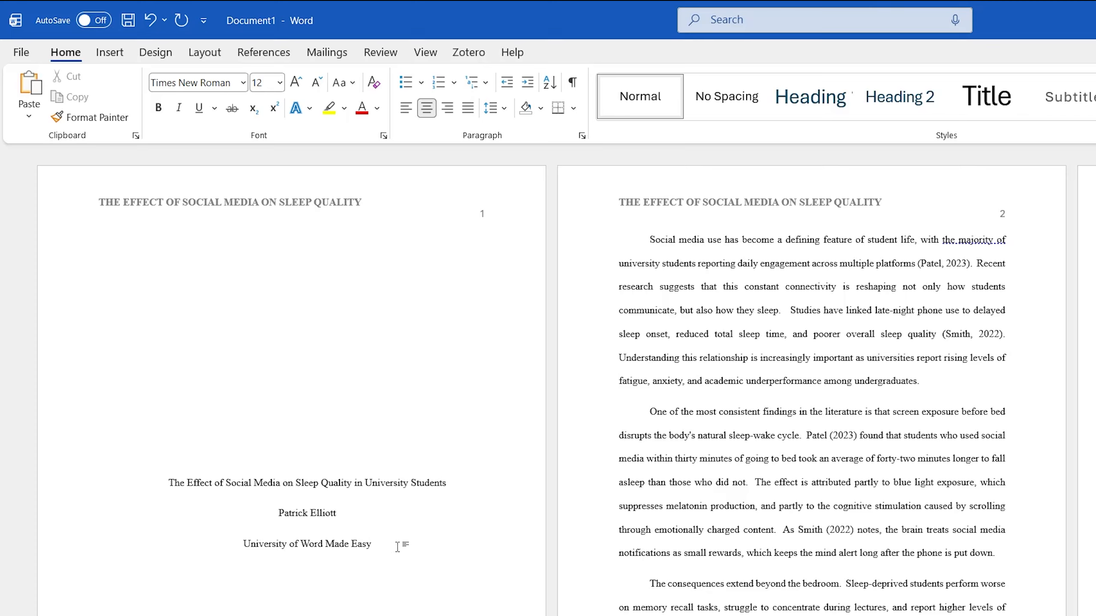
left_click_drag(397, 546, 157, 496)
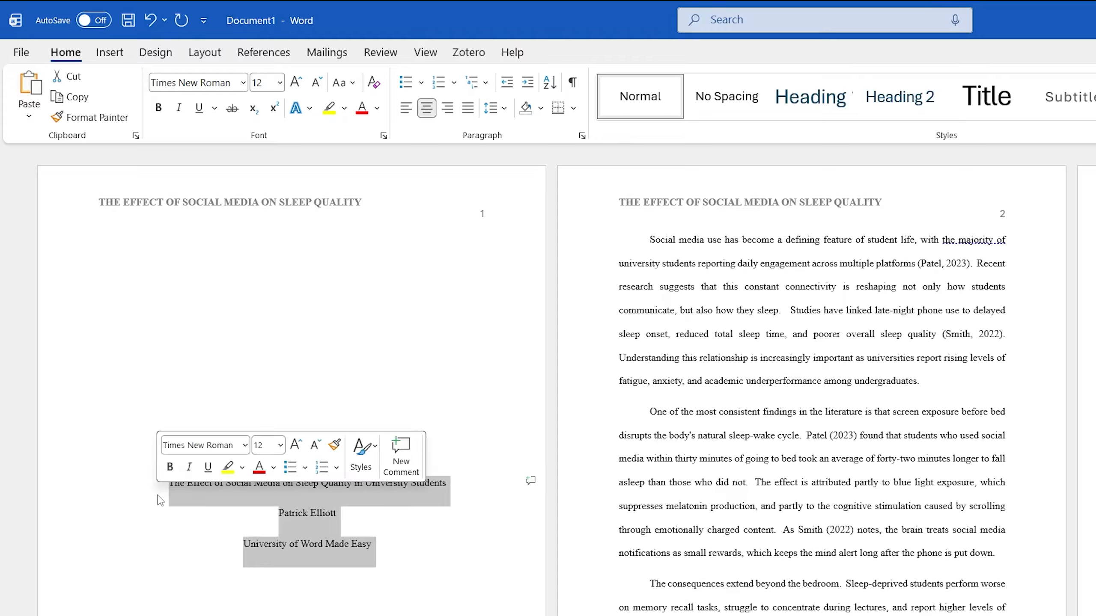
left_click(491, 108)
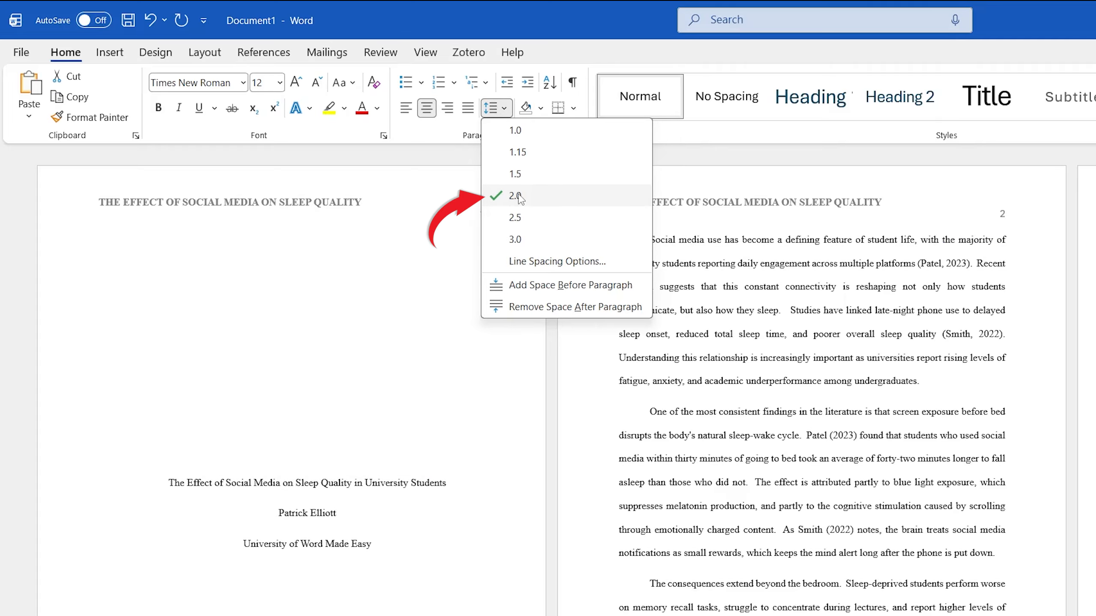
left_click(389, 546)
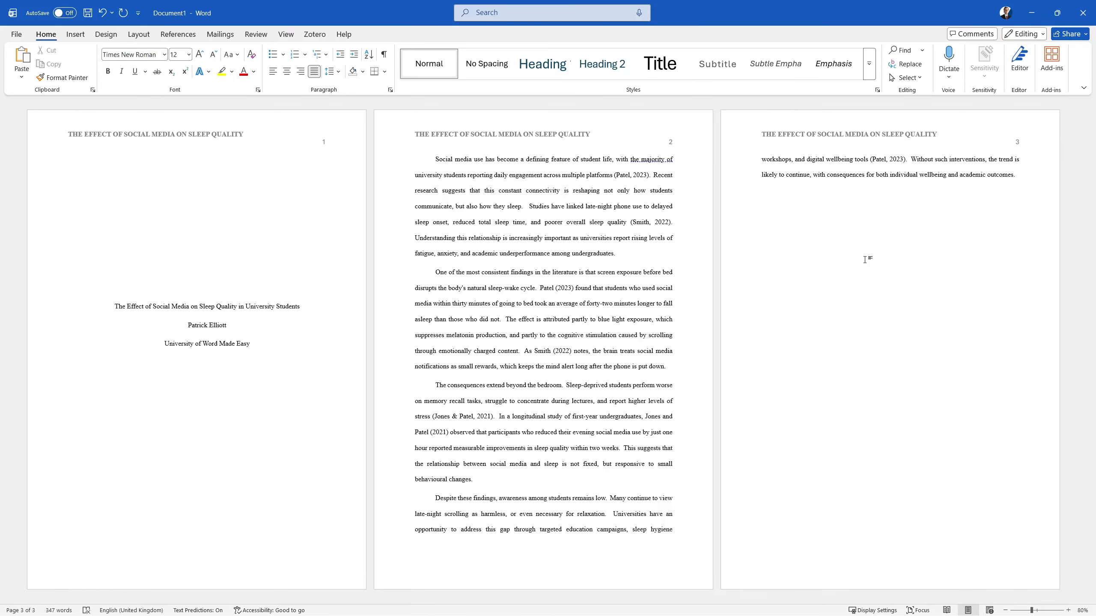
left_click(178, 34)
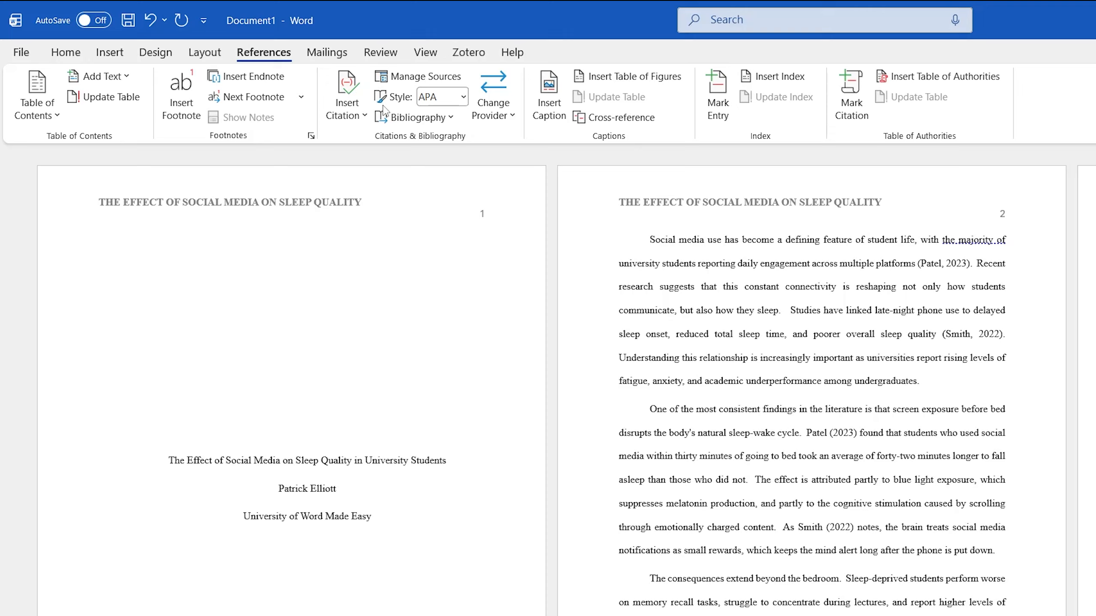
Step: Set the citation style to APA and bring up Source Manager
left_click(464, 97)
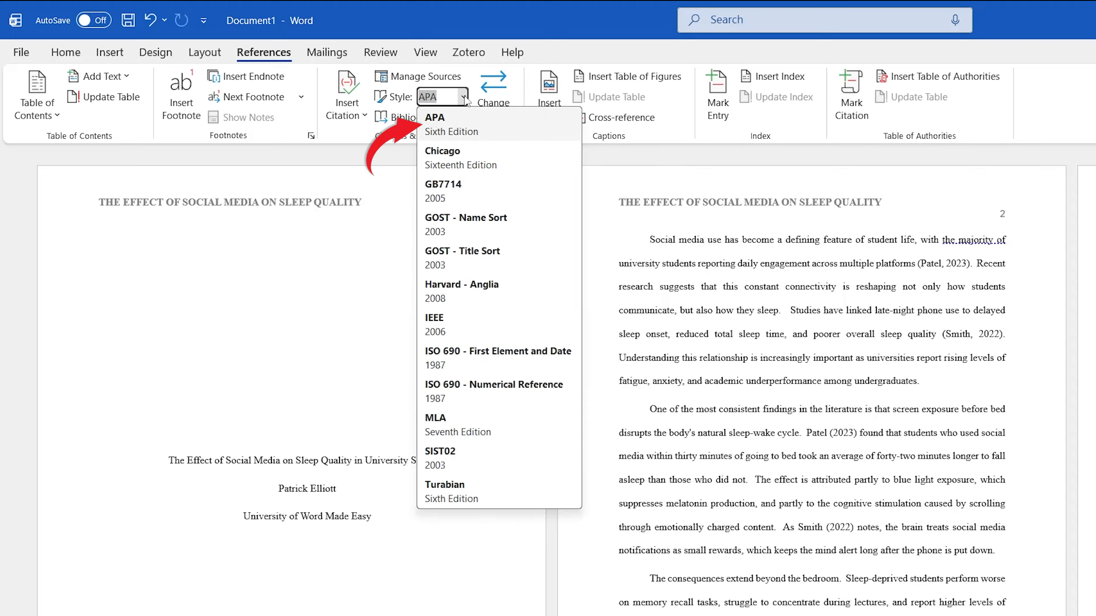
left_click(462, 122)
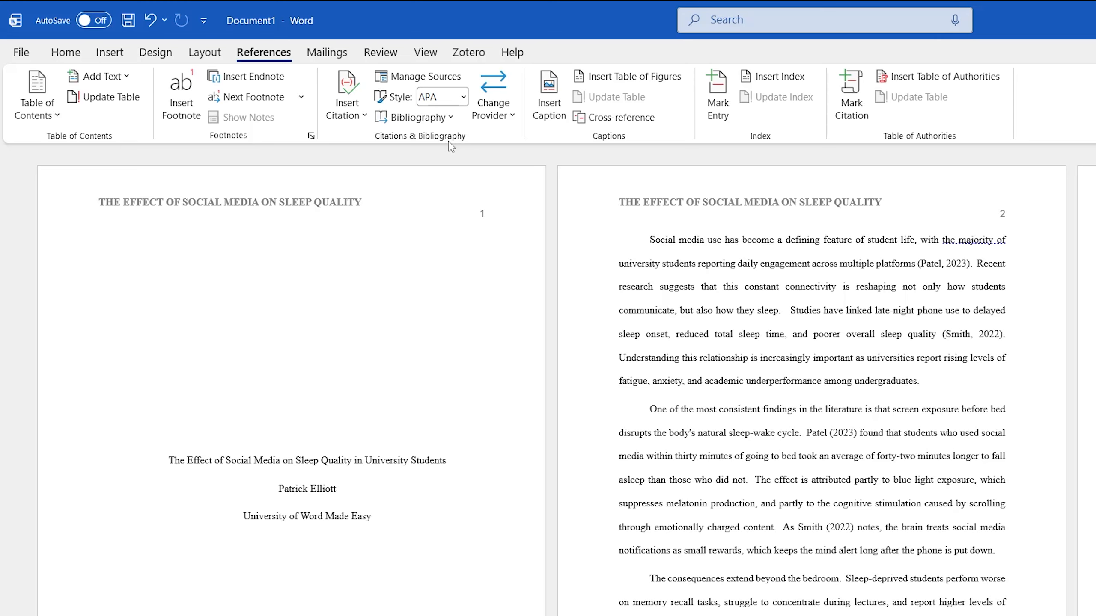
left_click(448, 77)
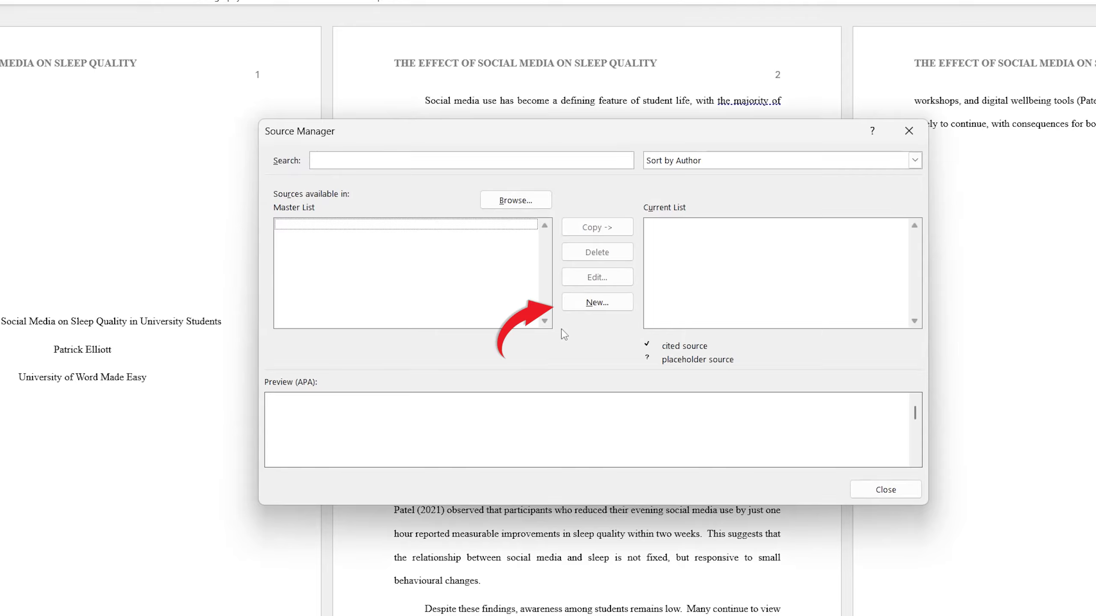
Step: Create a Journal Article source in English (United Kingdom) for the 2023 Journal of Sleep Research article
left_click(596, 302)
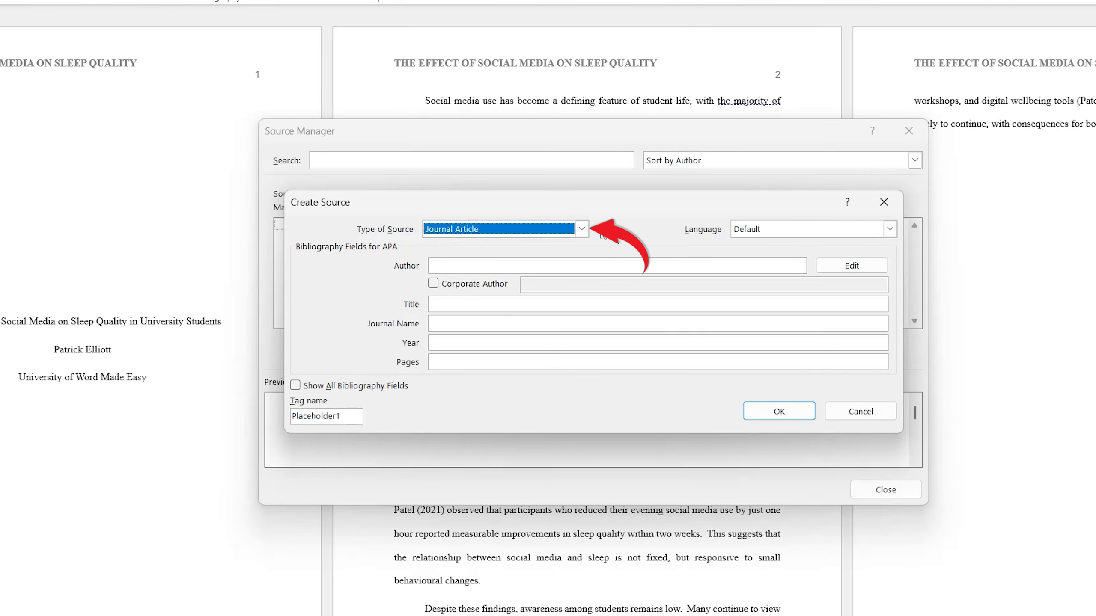
left_click(582, 229)
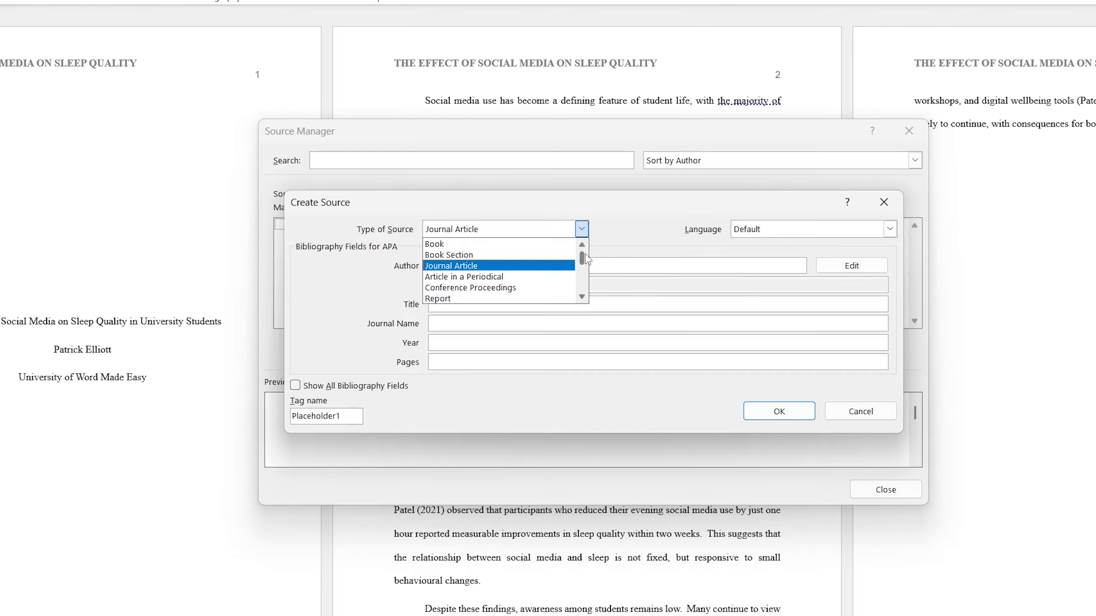
left_click(647, 237)
left_click(890, 228)
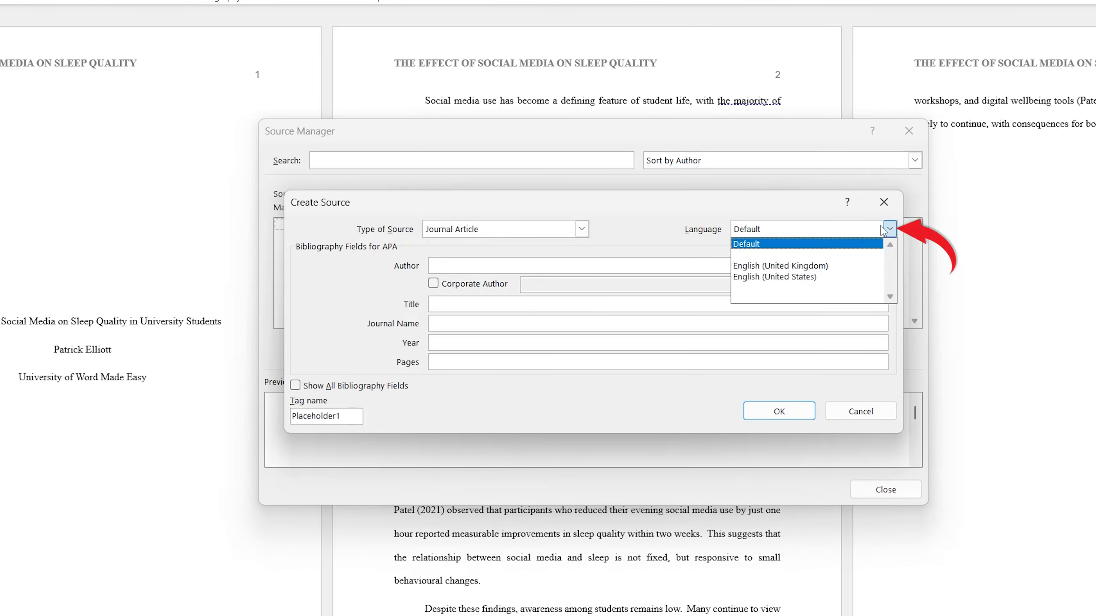
left_click(794, 267)
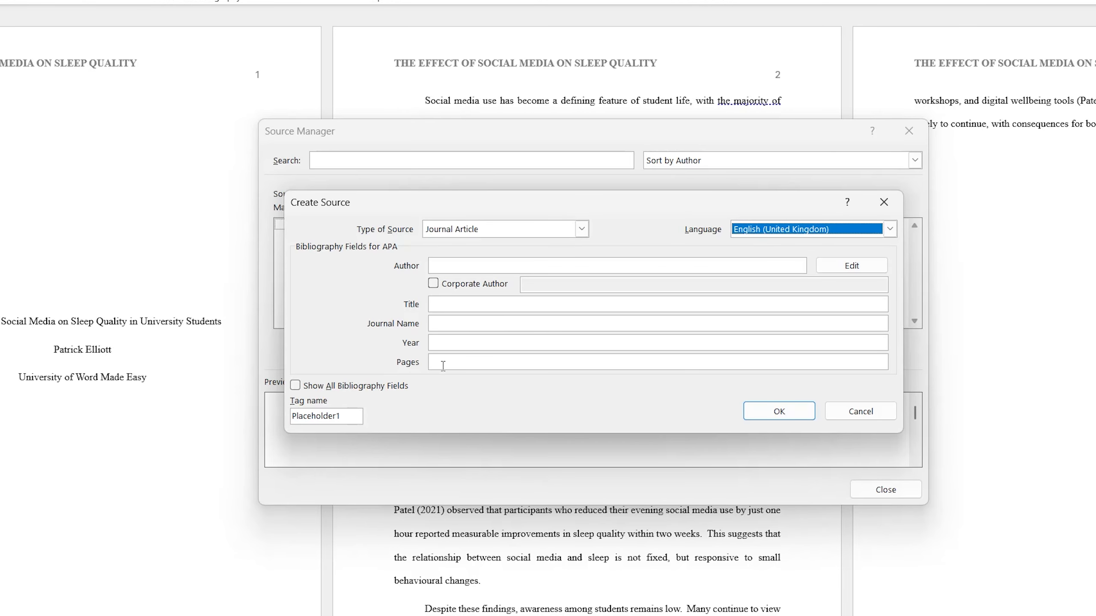
left_click(295, 385)
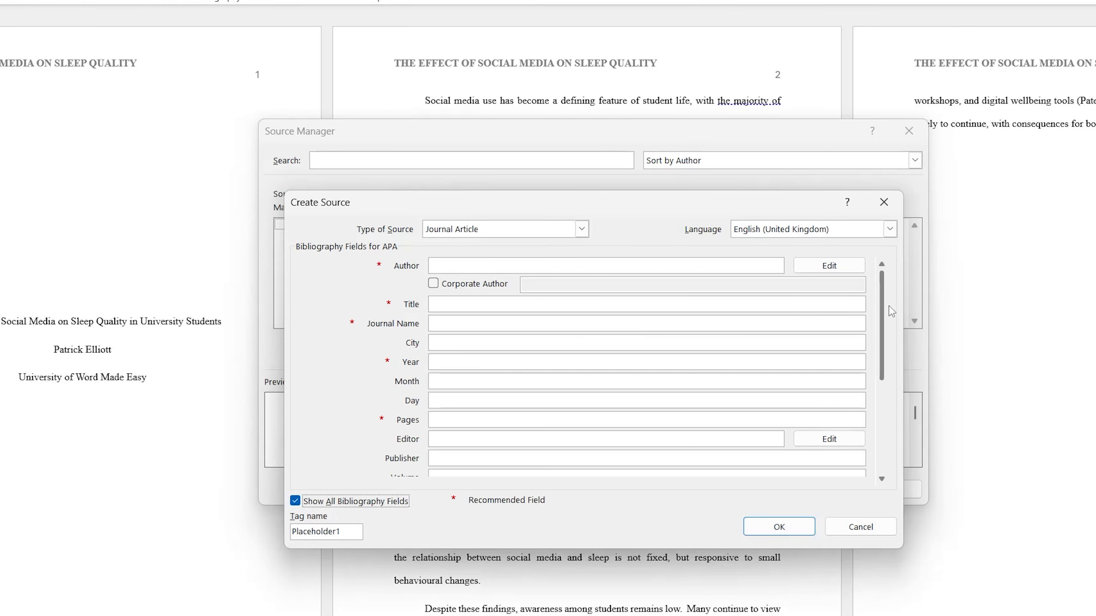
scroll(884, 330, "down", 1)
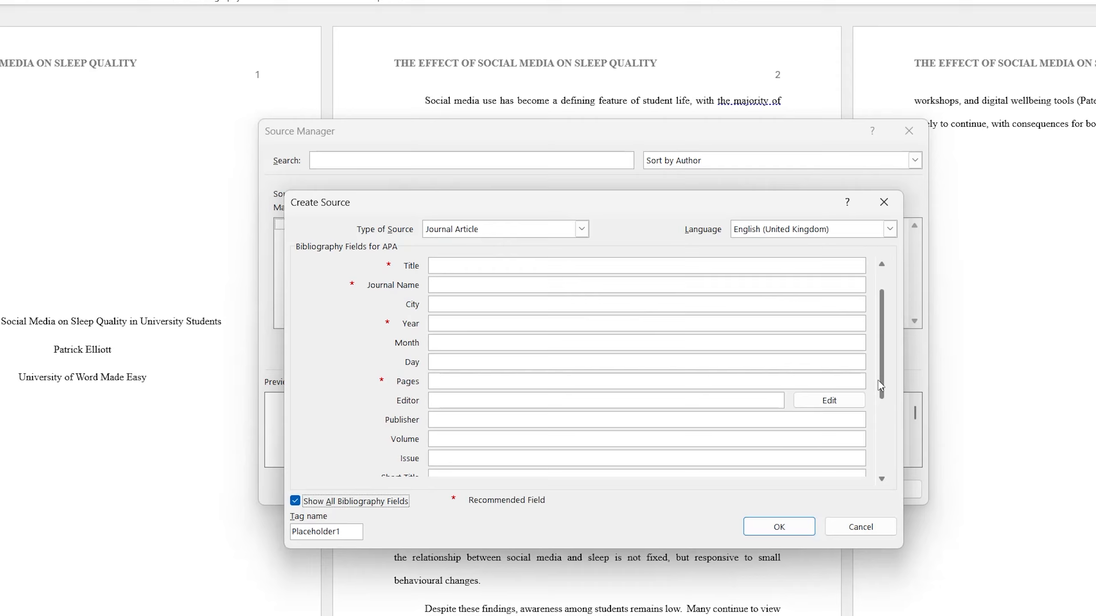
left_click_drag(880, 383, 881, 418)
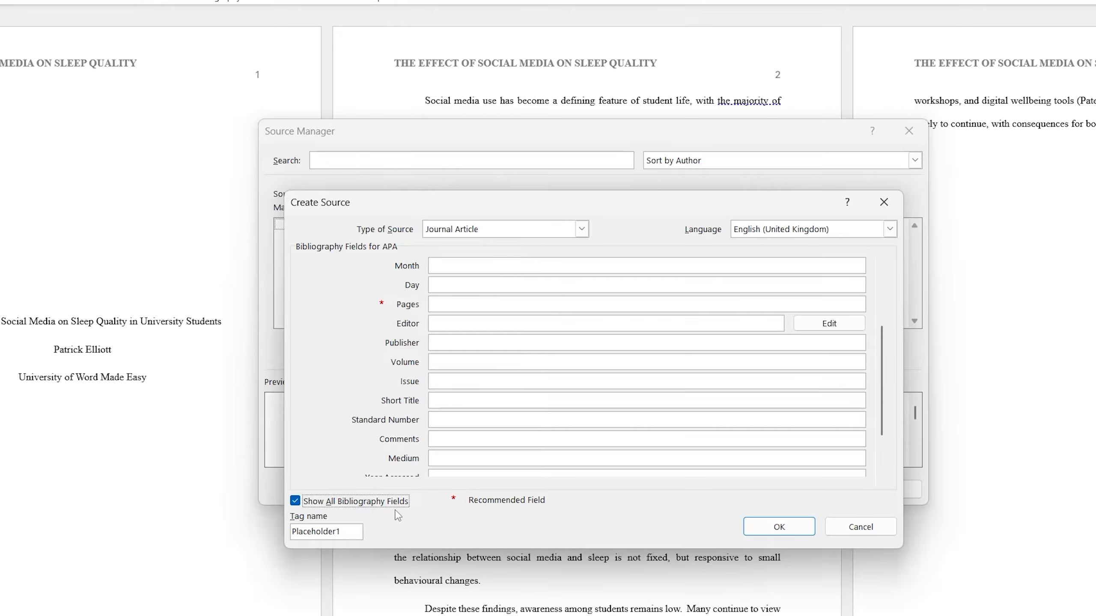
left_click(295, 501)
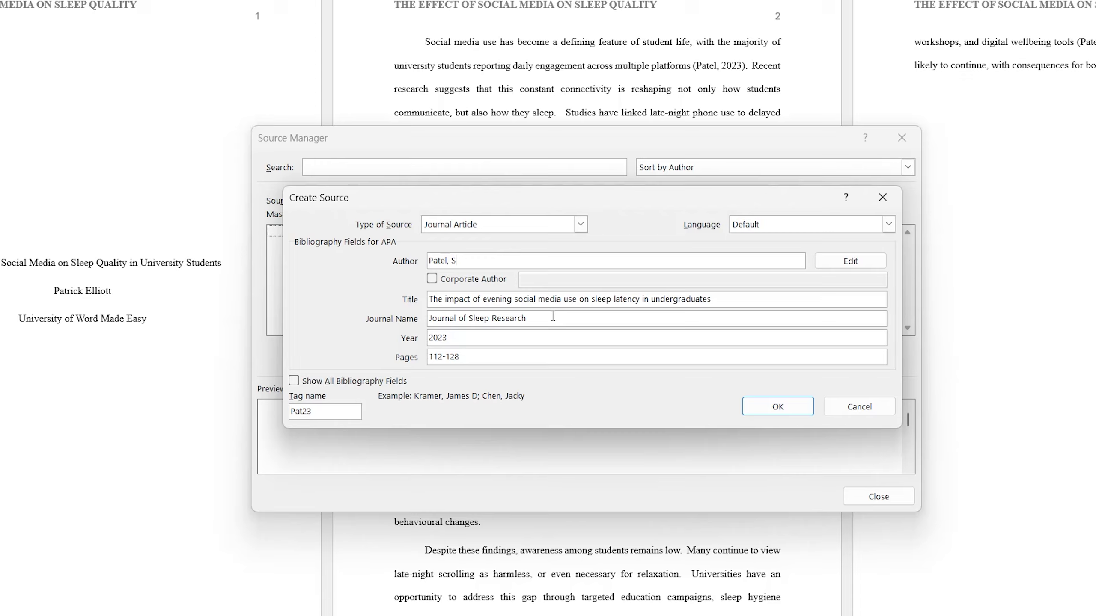
key("Tab")
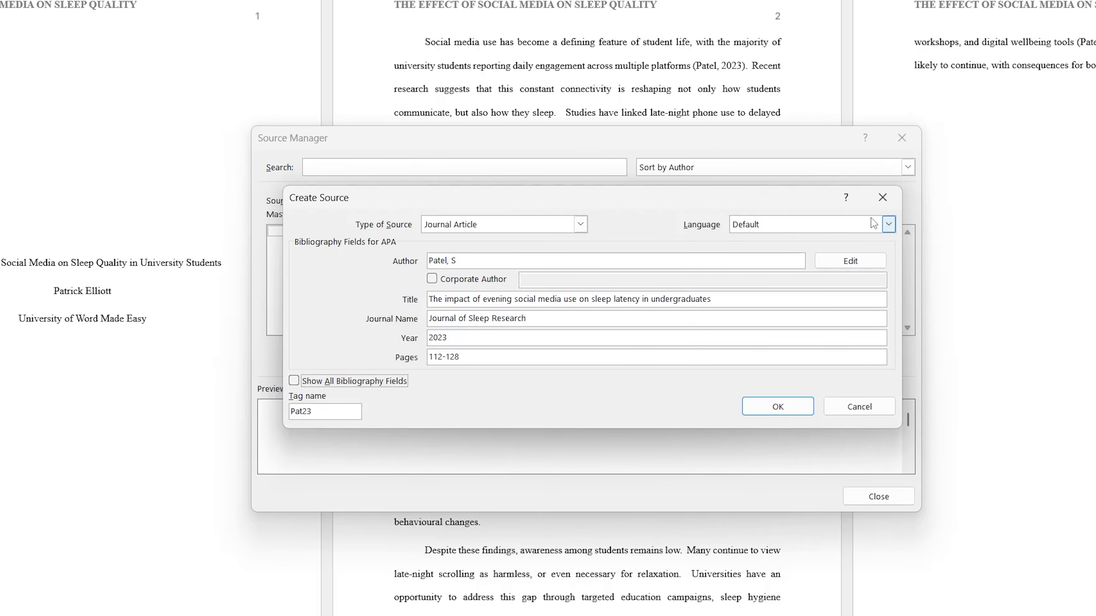
left_click(888, 223)
left_click(811, 263)
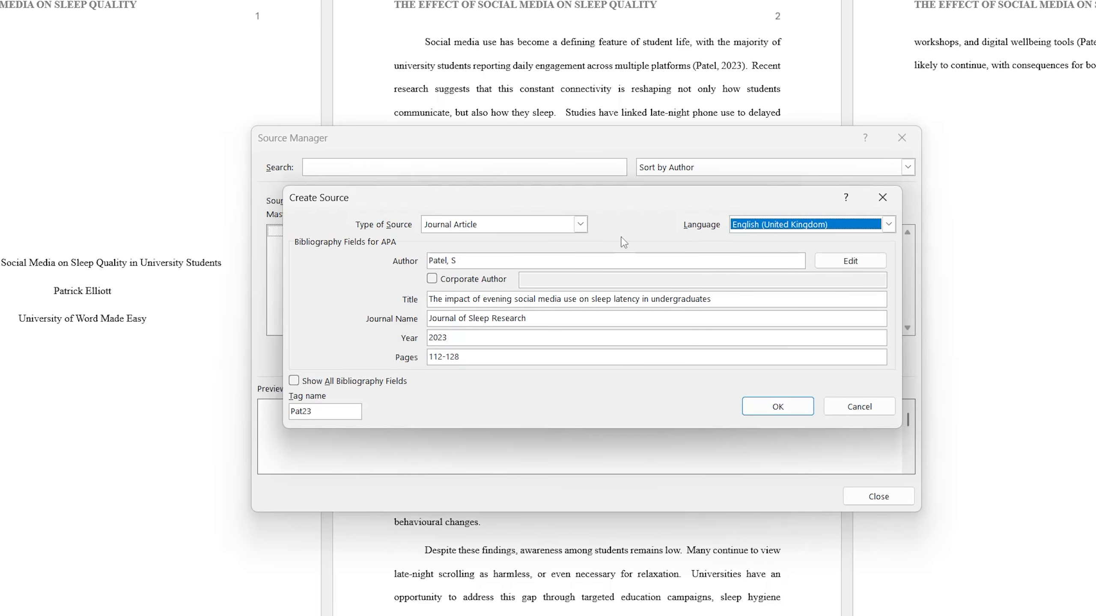
left_click(769, 413)
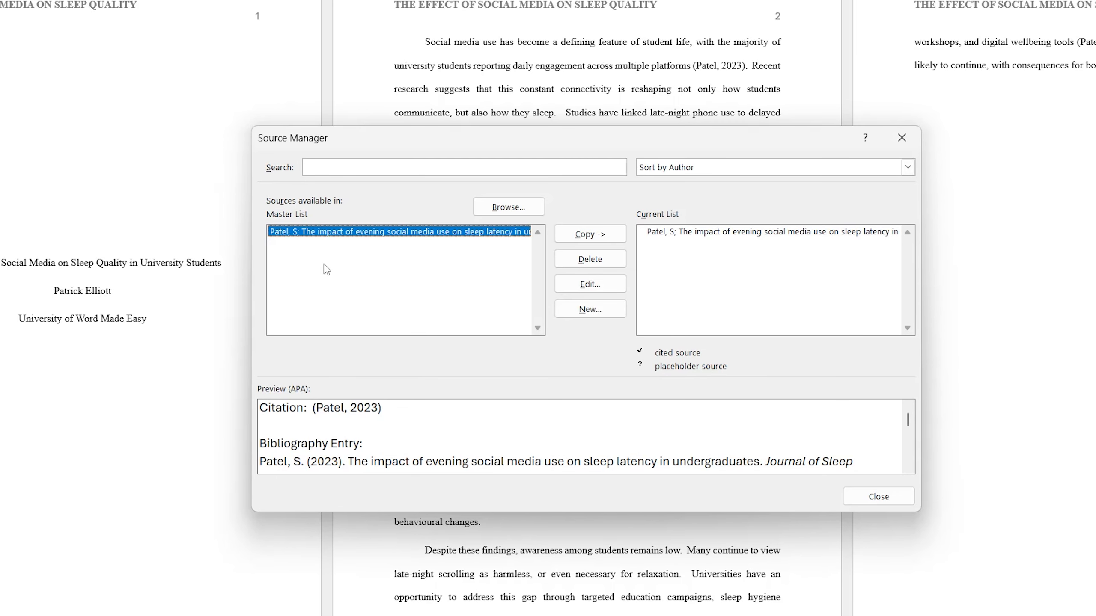
Step: Add the 2022 Routledge book 'Screens and sleep' as a Book source and close Source Manager
left_click(591, 309)
left_click(580, 224)
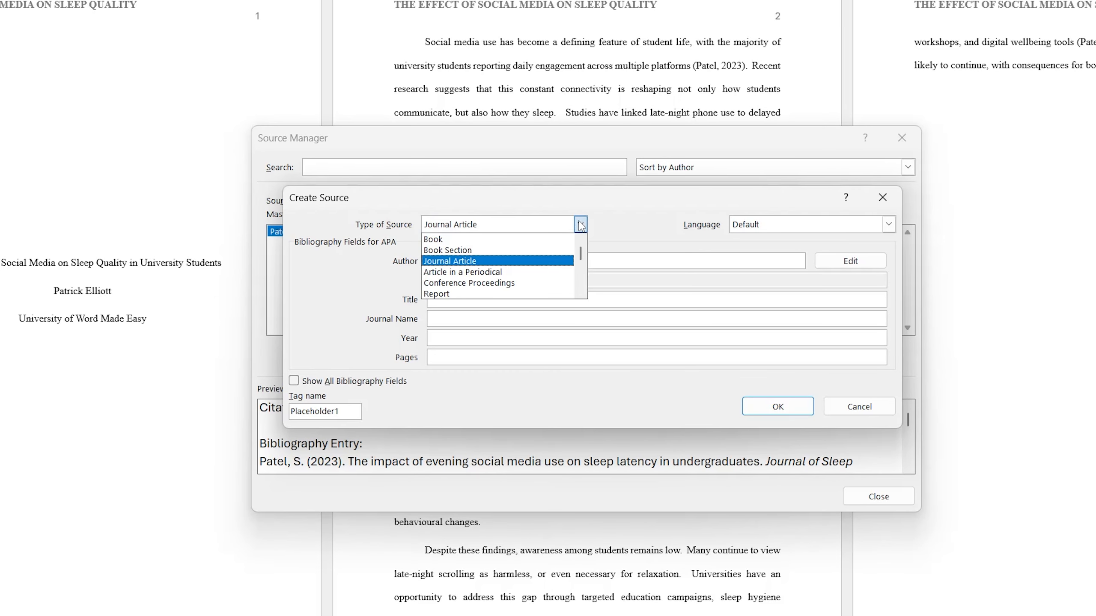
left_click(529, 240)
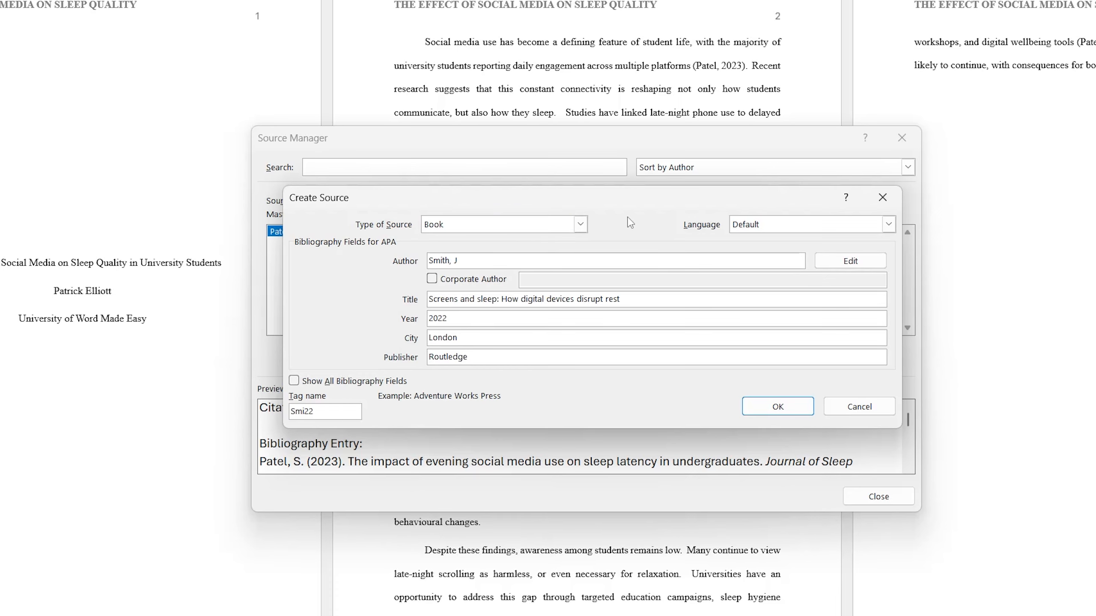
left_click(779, 409)
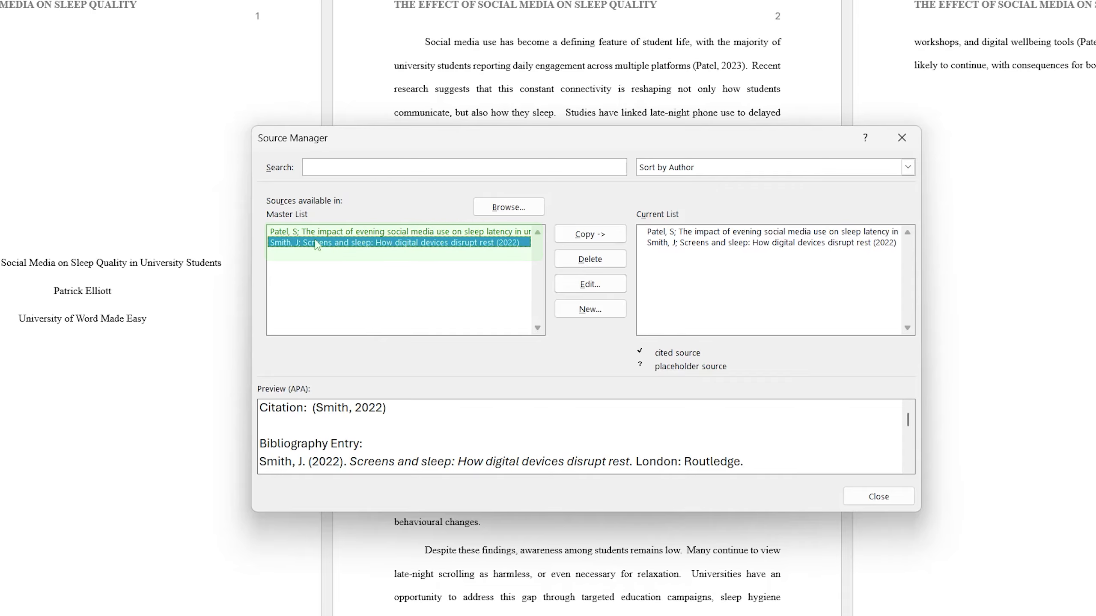
left_click(909, 500)
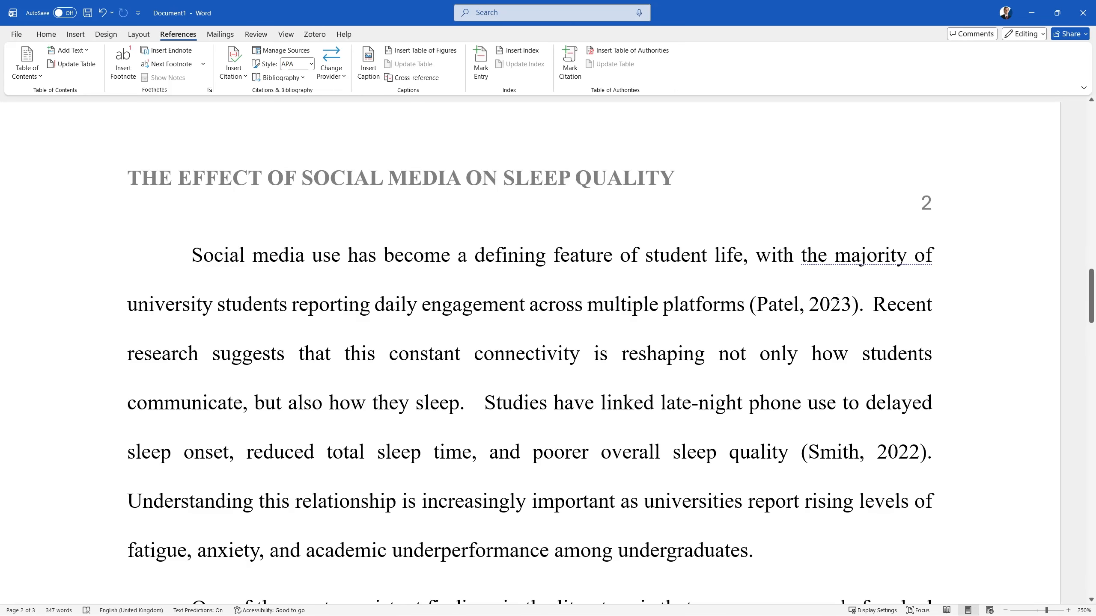
Step: Replace the typed 2023 citation with a linked citation to the saved journal article, followed by a full stop
left_click_drag(859, 301, 759, 304)
key("BackSpace")
key("BackSpace")
key("BackSpace")
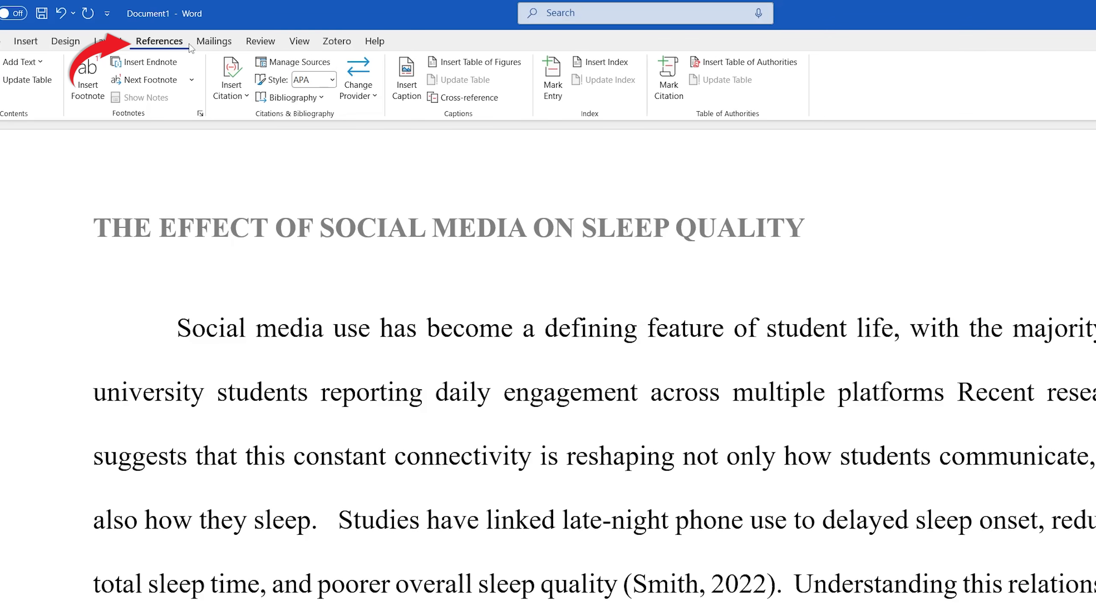
left_click(231, 80)
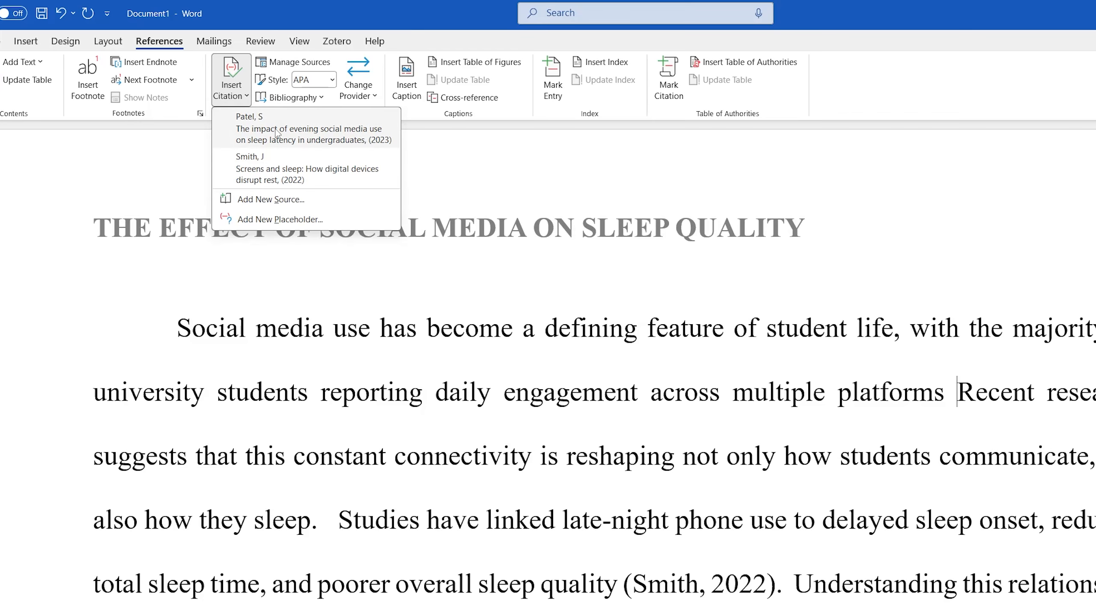
left_click(245, 133)
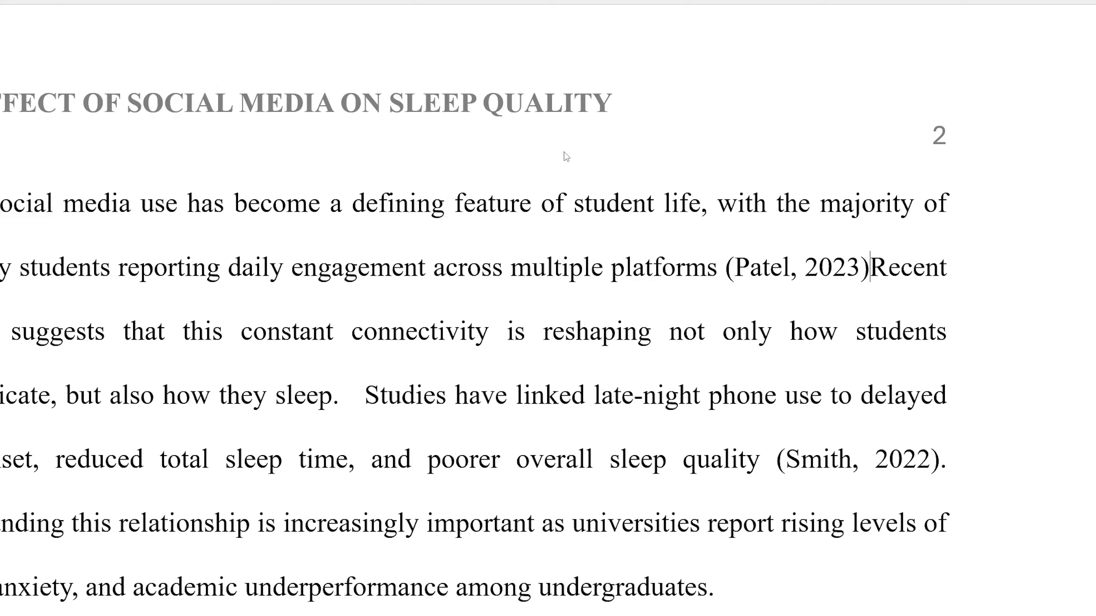
type(".")
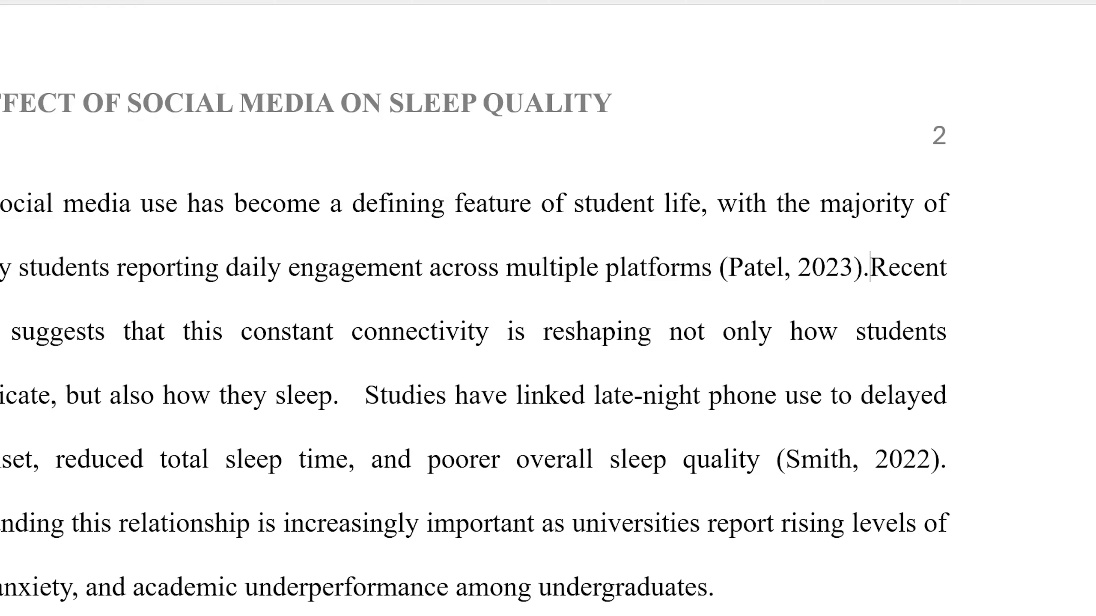
left_click(827, 276)
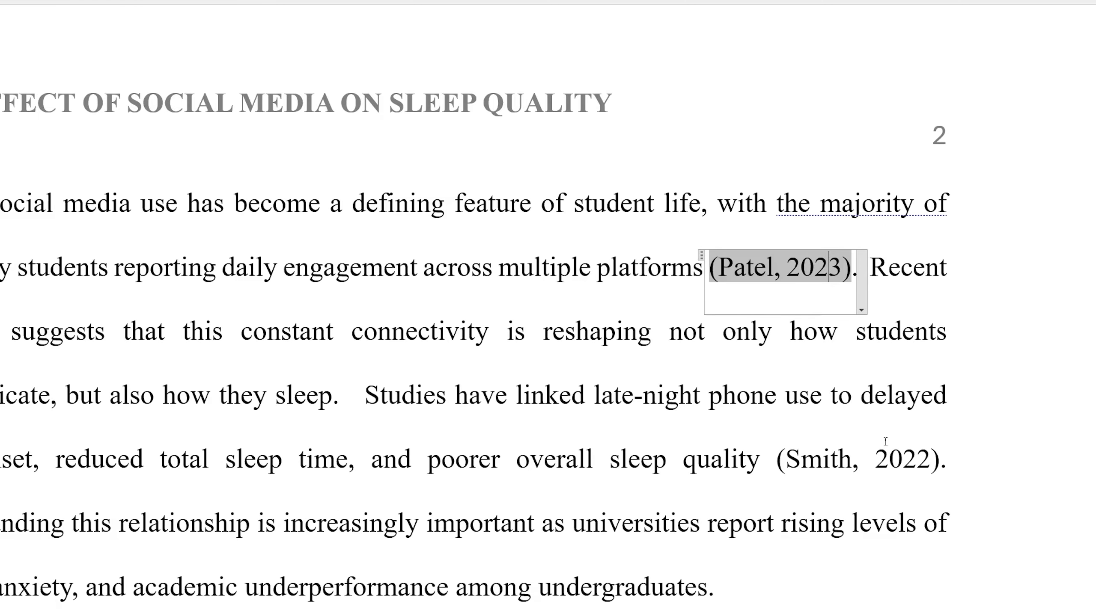
Step: Replace the typed 2022 citation with a linked citation to the saved book, followed by a full stop
left_click_drag(945, 464, 778, 460)
key("BackSpace")
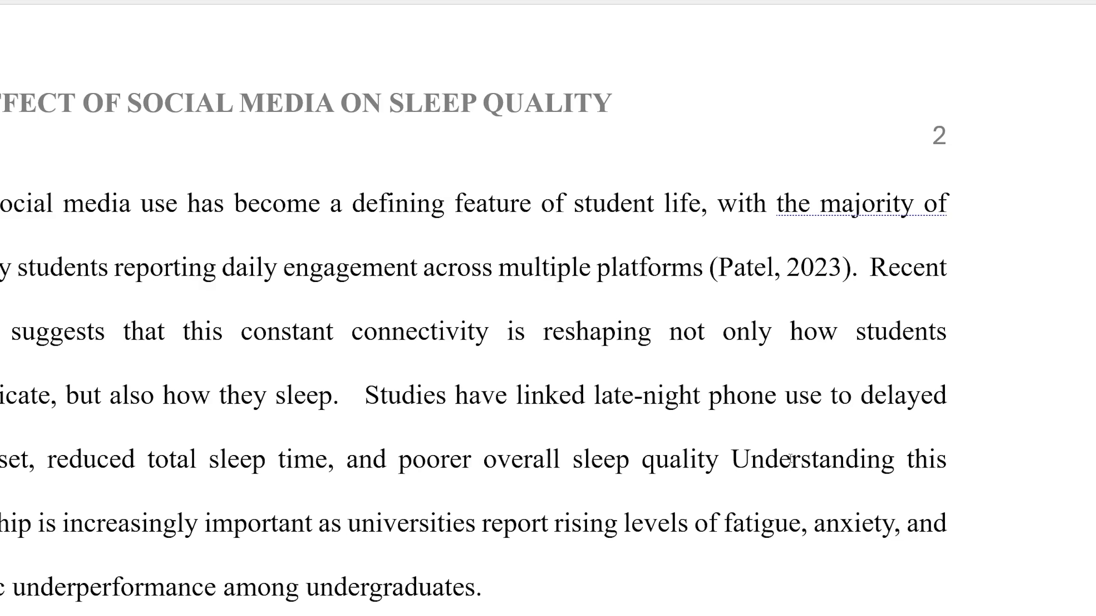
left_click(234, 64)
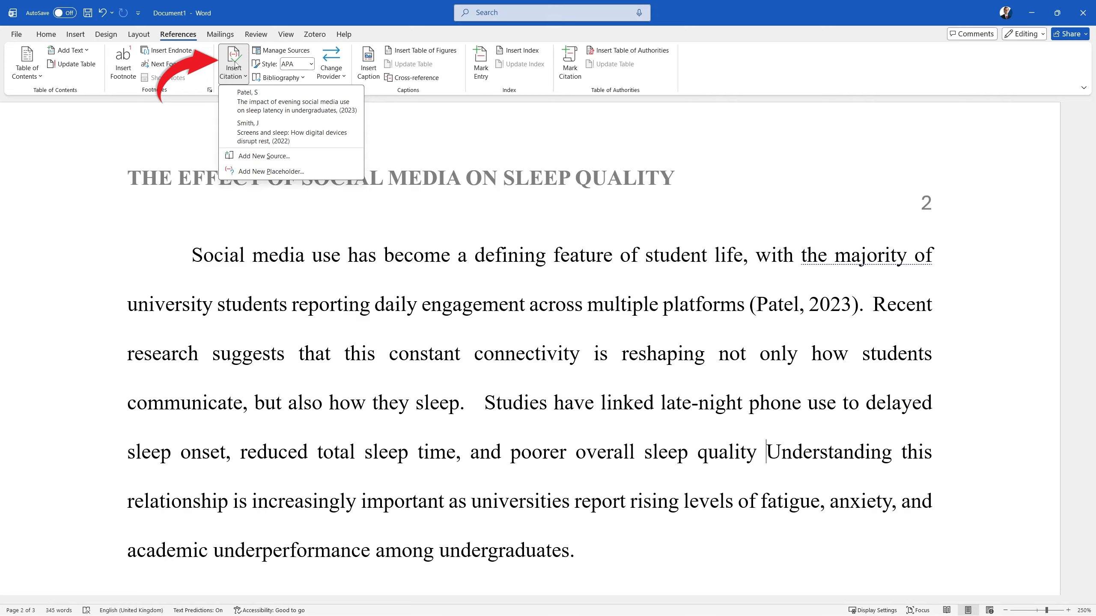
left_click(263, 138)
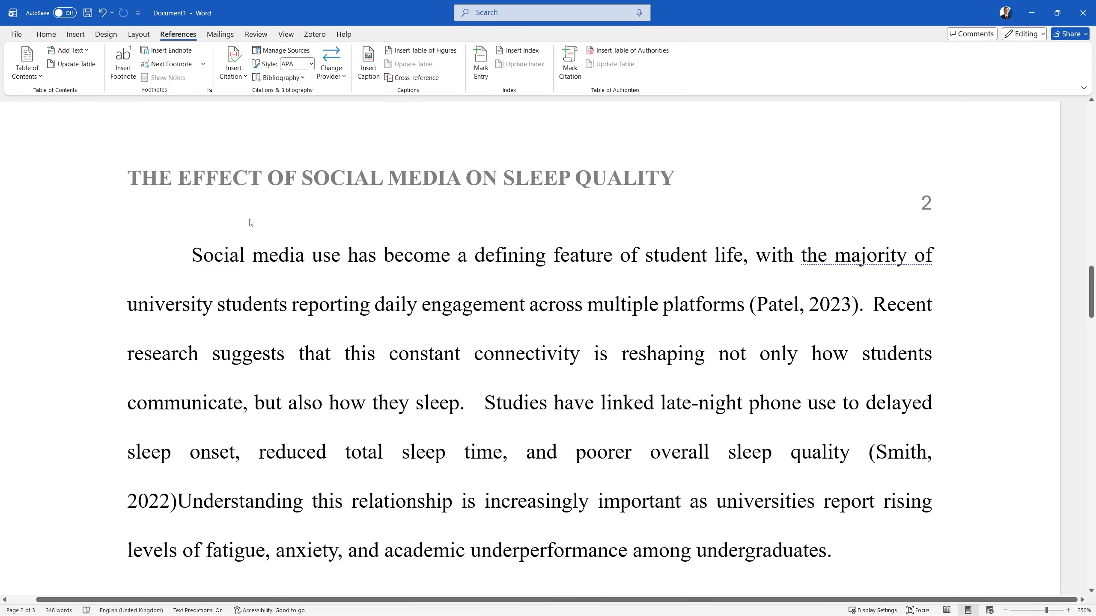
type(".")
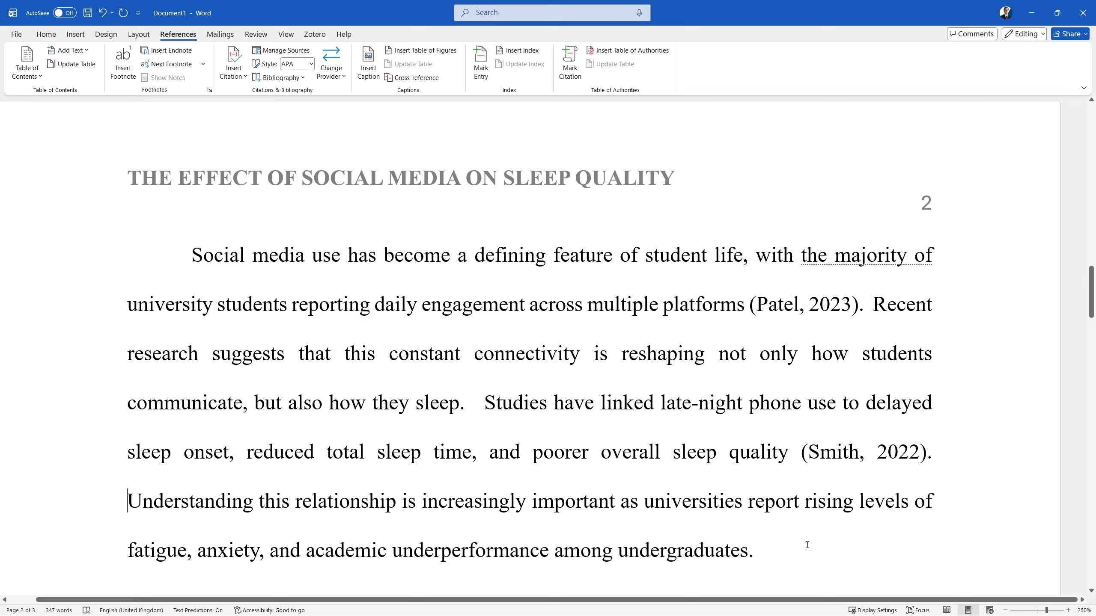
left_click(796, 546)
Step: Inspect the 2023 and 2022 citation options, closing the 2022 citation settings unchanged
left_click(819, 304)
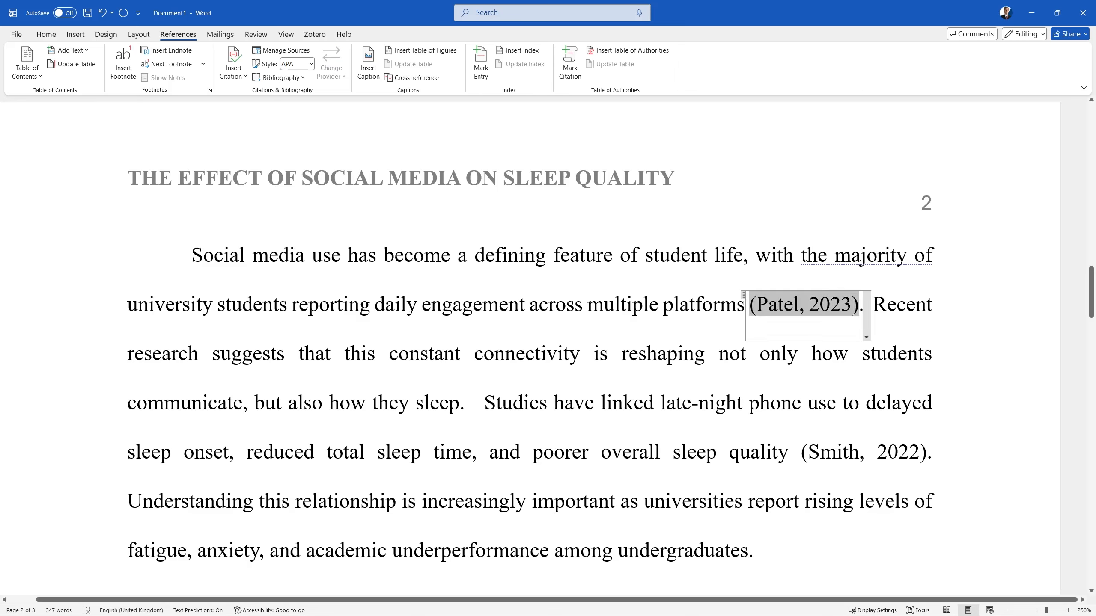
left_click(866, 311)
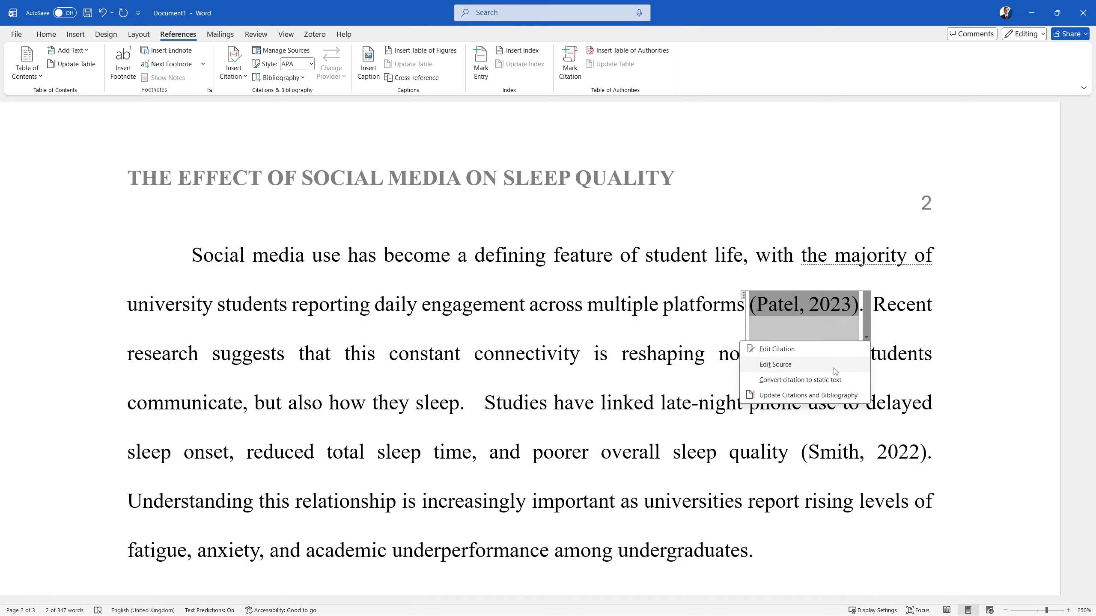
left_click(876, 452)
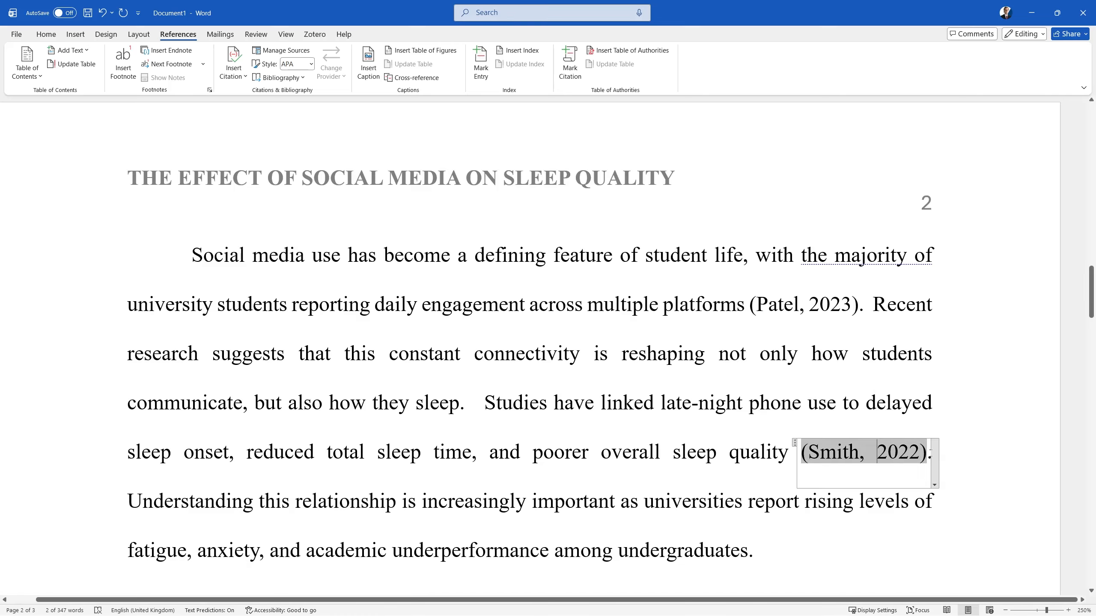
left_click(935, 454)
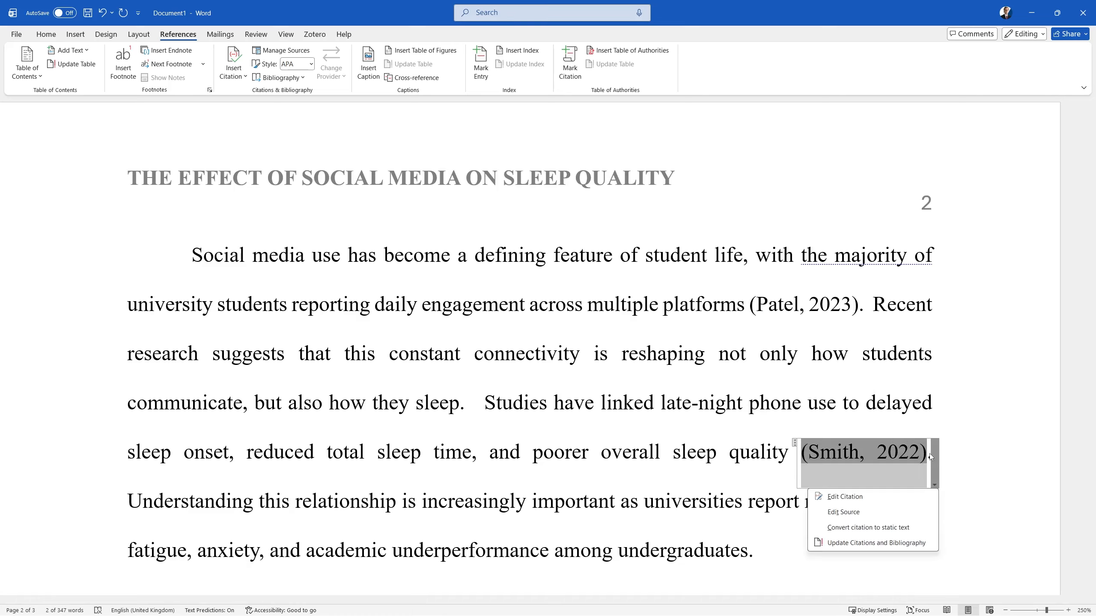
left_click(846, 497)
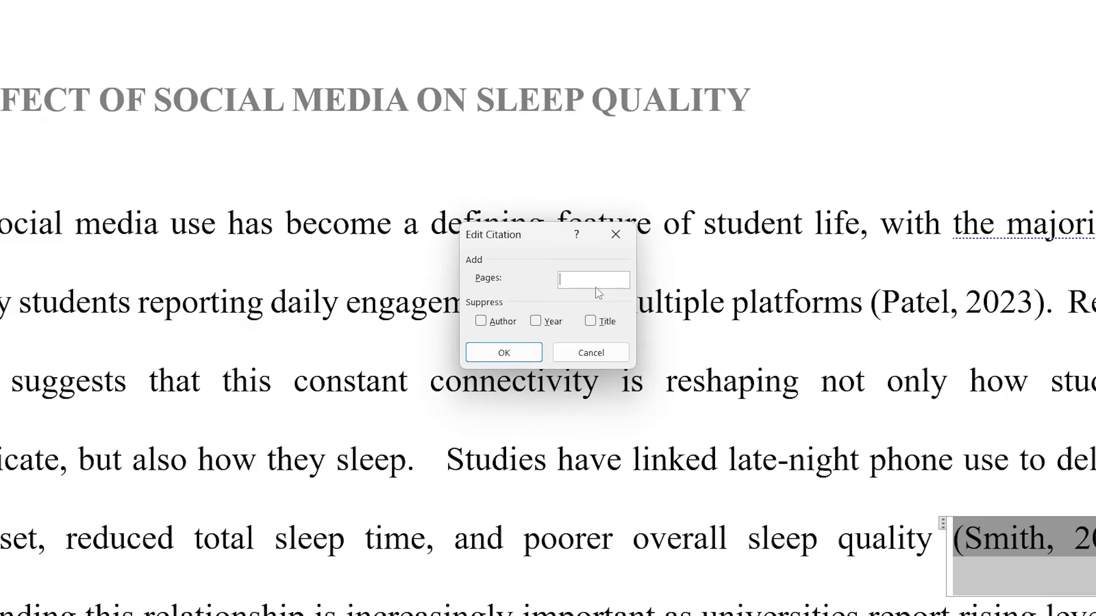
left_click(501, 353)
Step: Open the 2023 journal article's source details and confirm its title, journal, year and pages
left_click(1056, 300)
left_click(1058, 300)
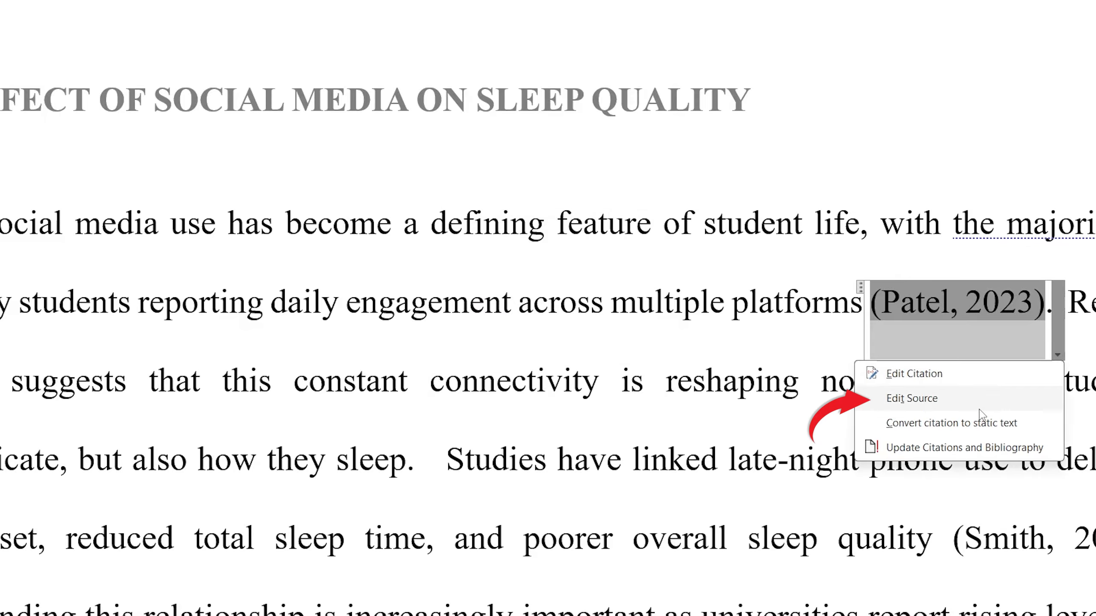
left_click(897, 392)
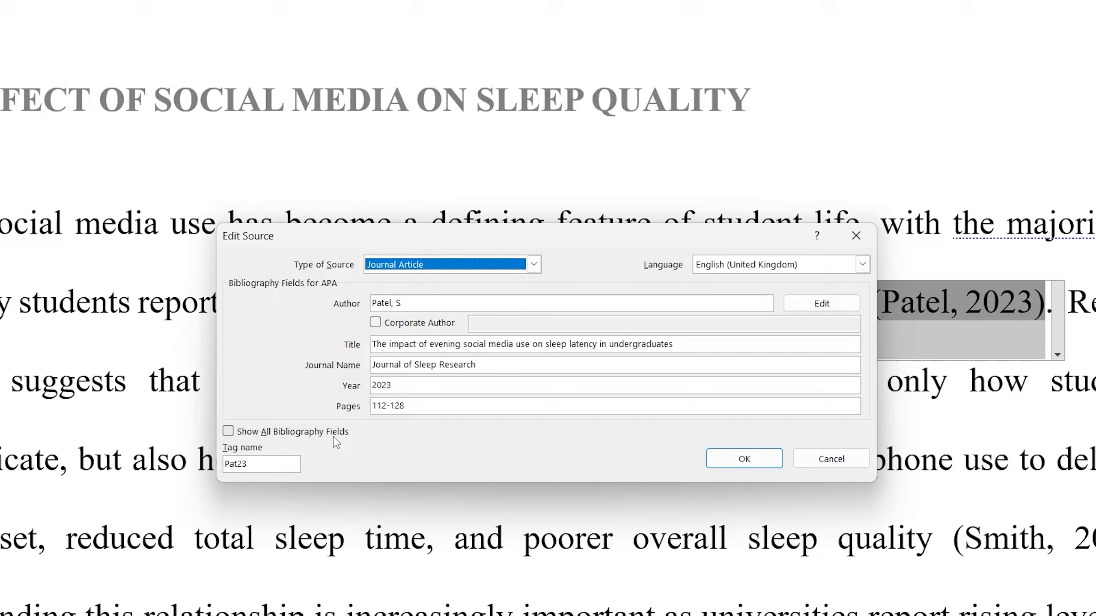
left_click(776, 461)
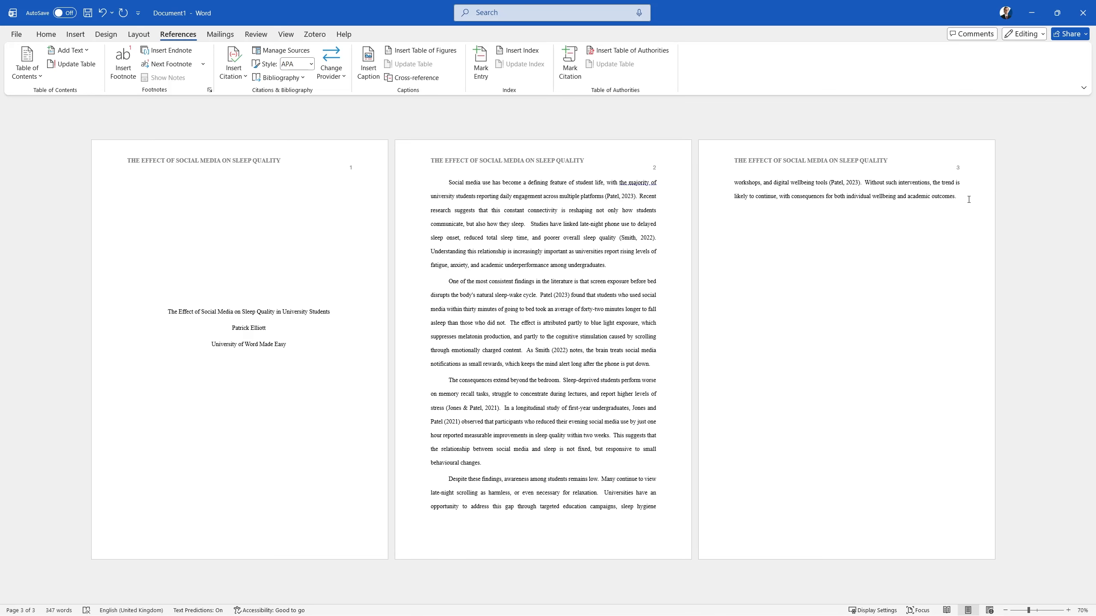
Step: Insert a Next Page section break after the final paragraph and place the caret on new page 4
left_click(133, 36)
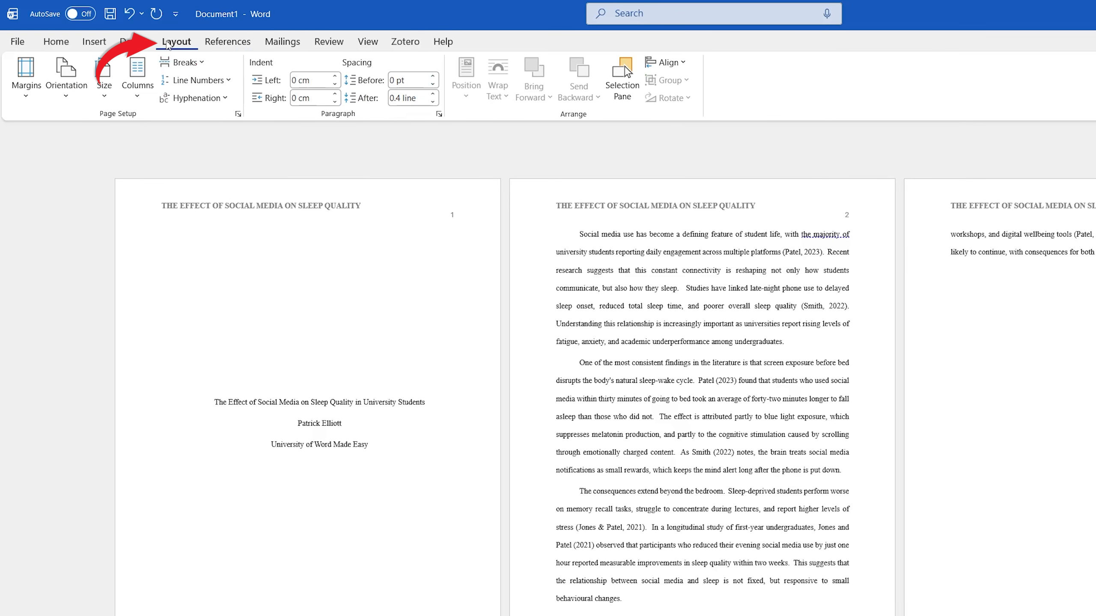
left_click(193, 63)
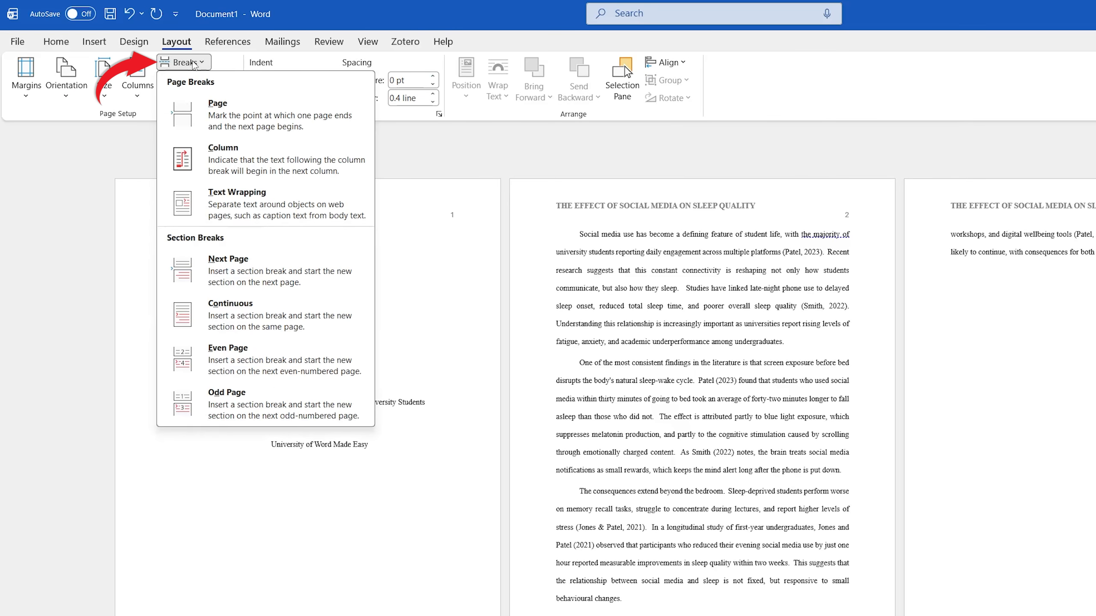
left_click(228, 263)
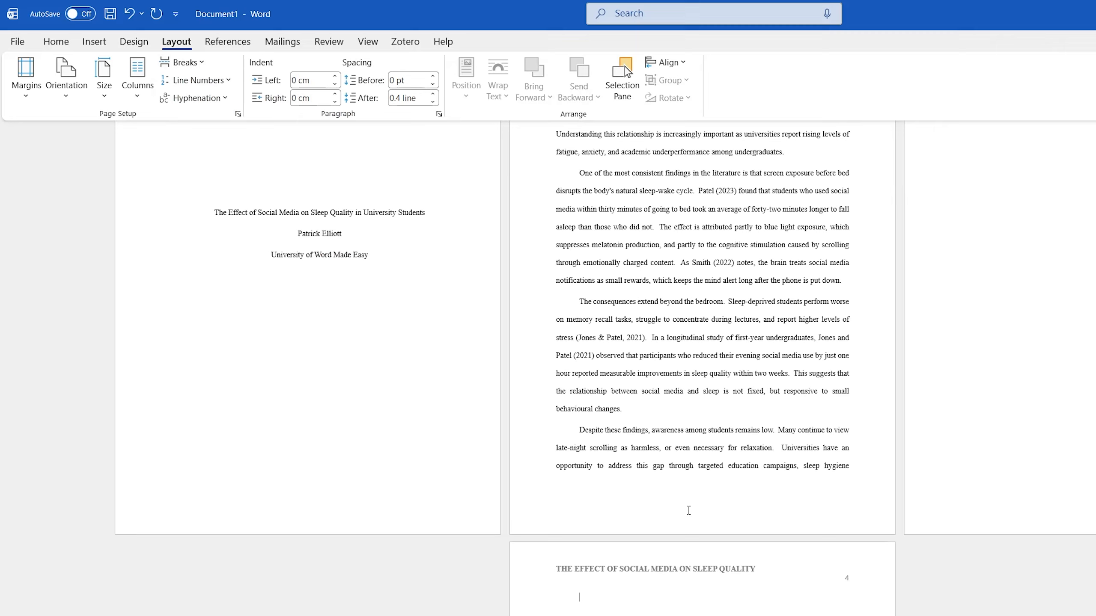
scroll(647, 539, "down", 3)
scroll(601, 563, "up", 10, "ctrl")
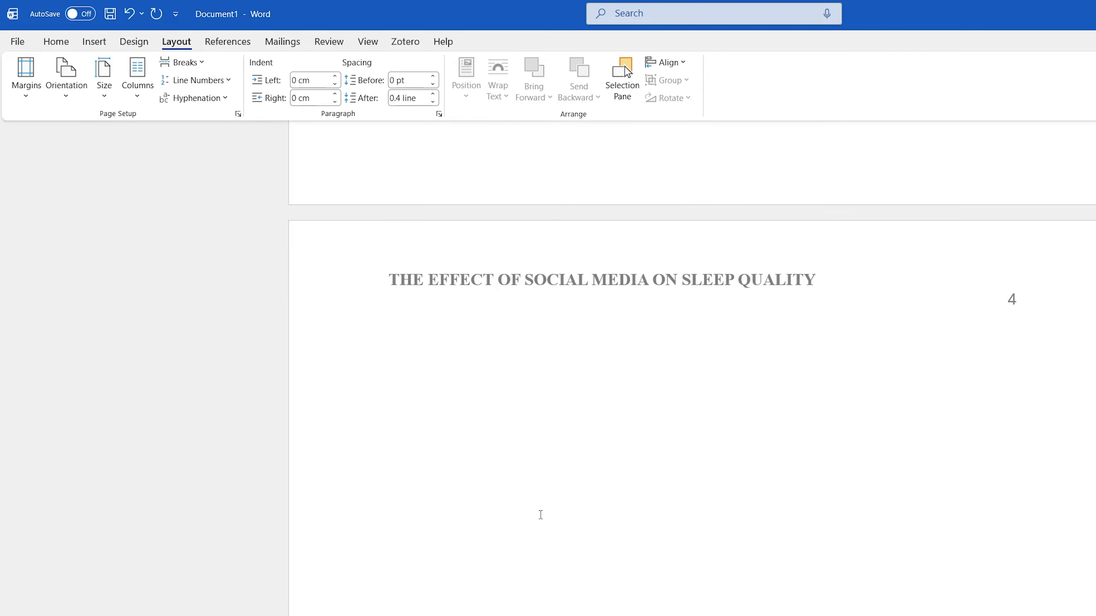
scroll(540, 515, "up", 2, "ctrl")
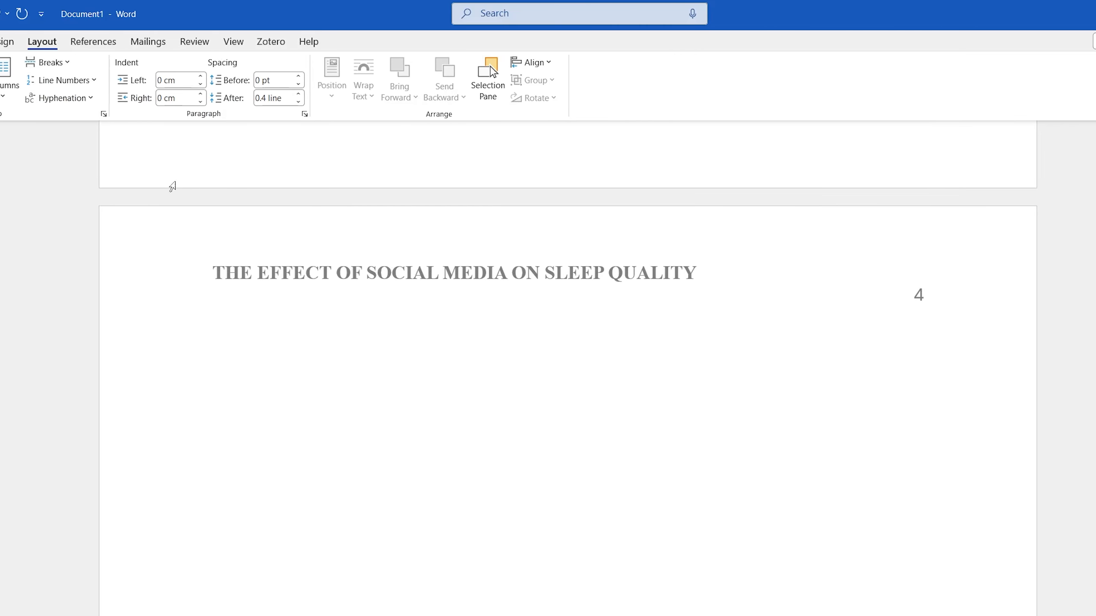
left_click(289, 344)
Step: Insert the built-in References bibliography on page 4, listing the 2023 article and 2022 book
left_click(93, 41)
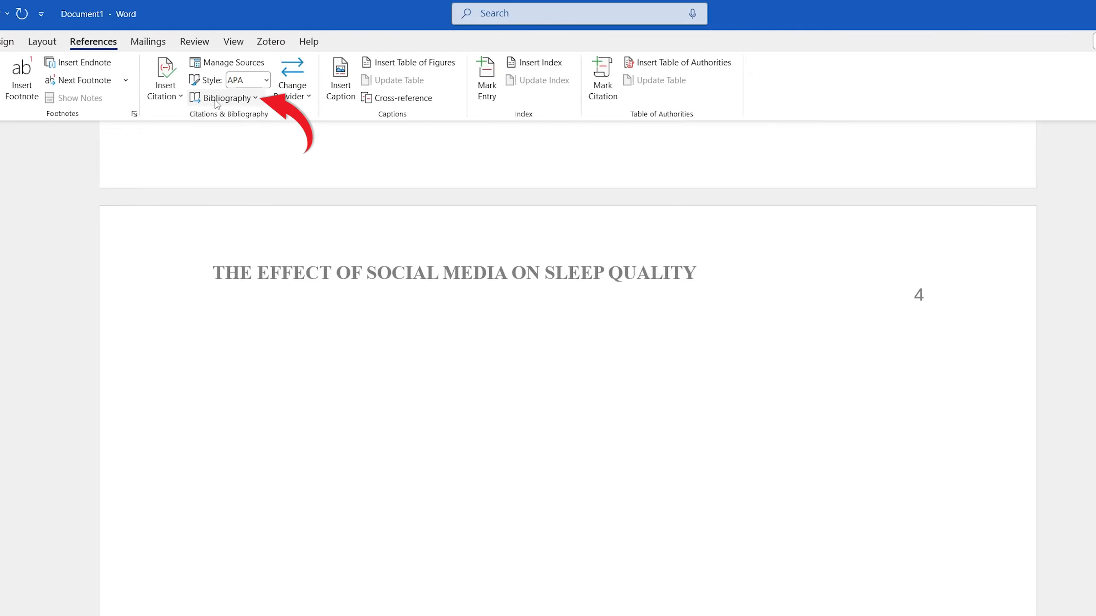
left_click(231, 100)
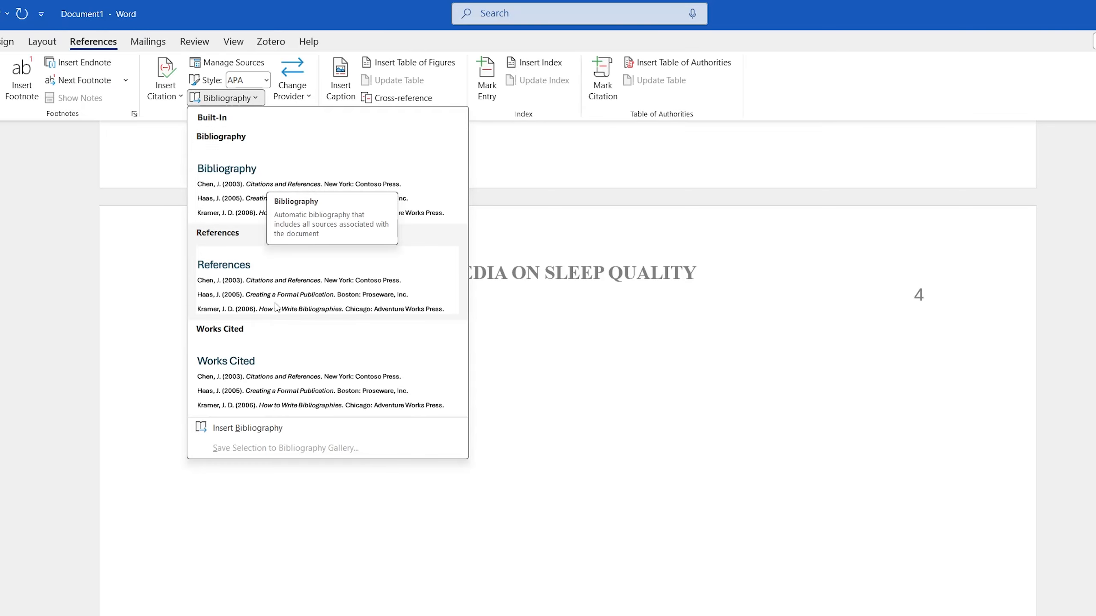
left_click(254, 283)
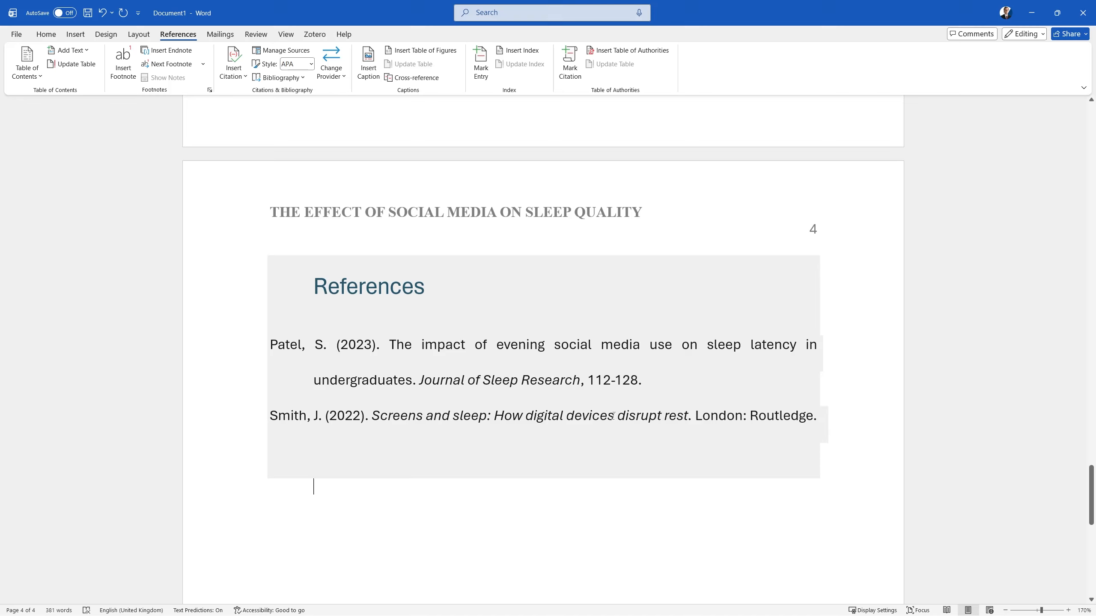
Step: Centre the References heading
left_click(316, 286)
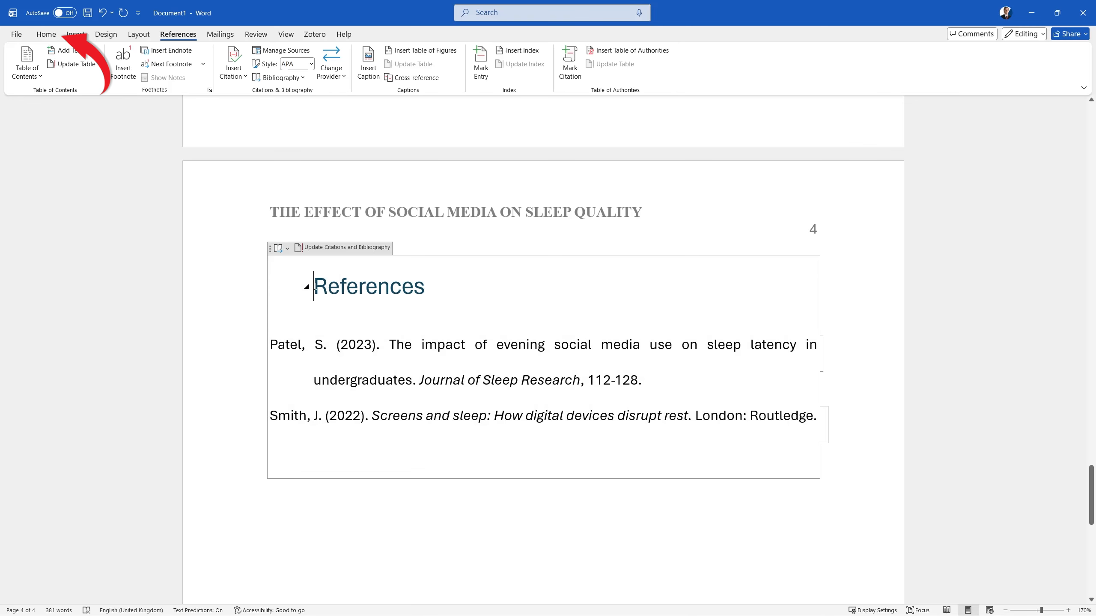
left_click(45, 34)
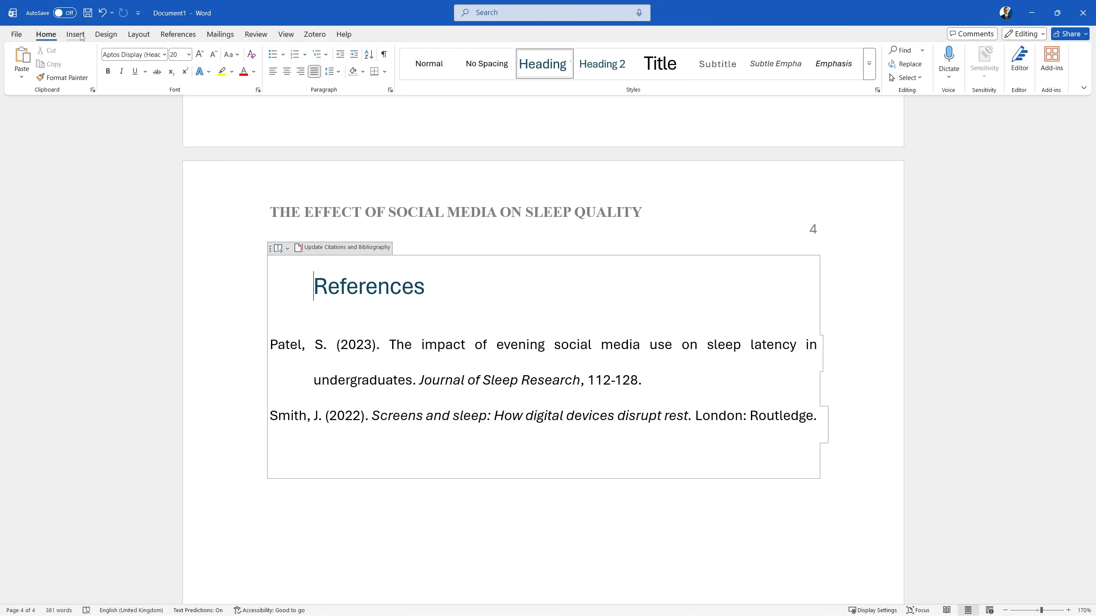
left_click(286, 71)
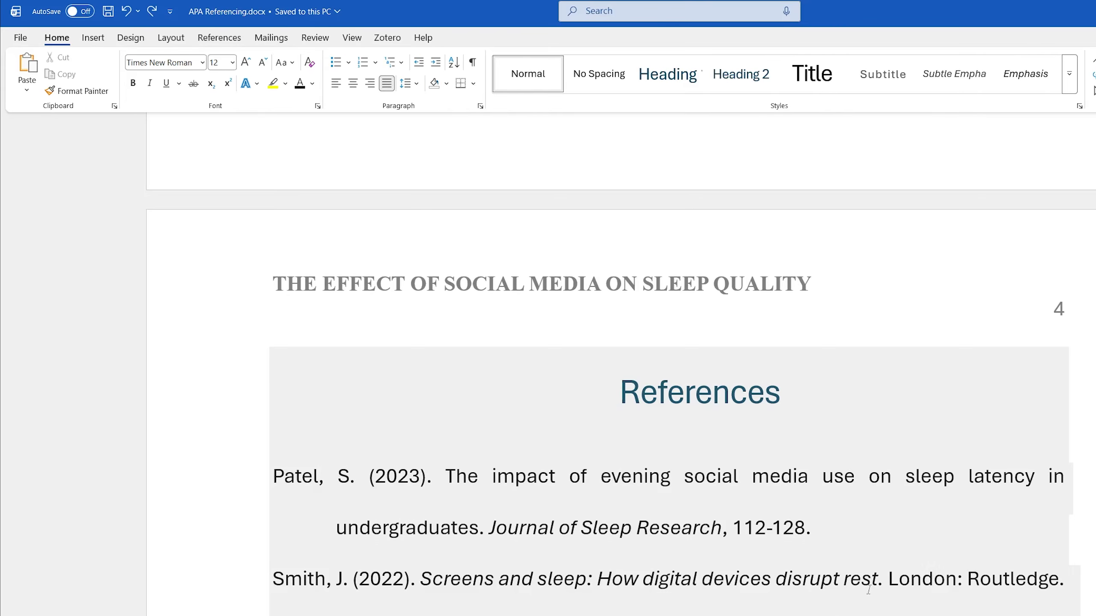
Step: Set the whole document to Times New Roman, size 12
left_click(871, 581)
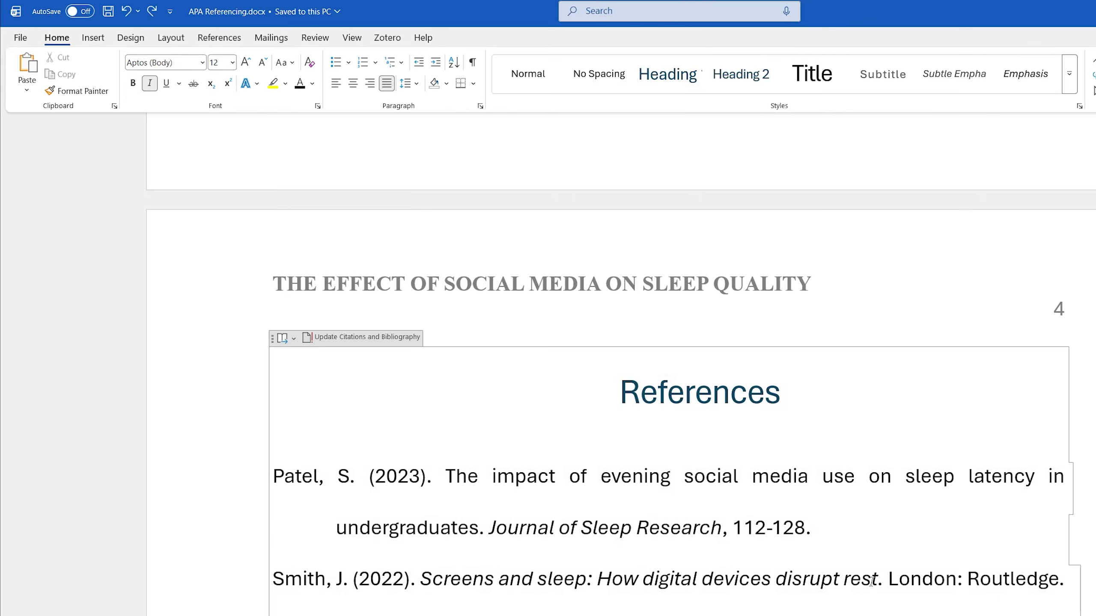
key("ctrl+a")
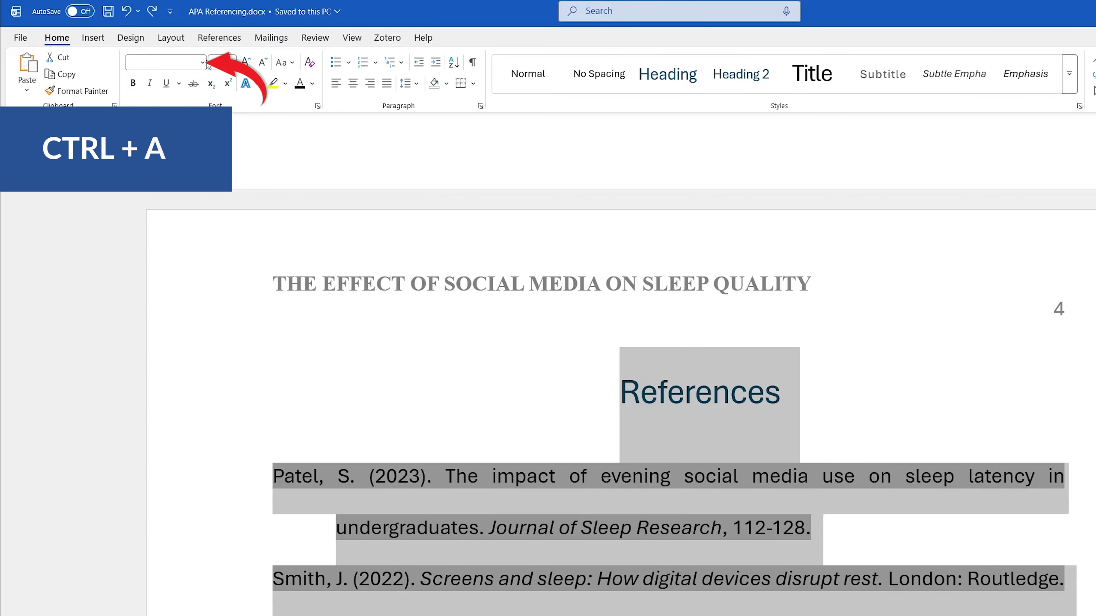
left_click(202, 62)
left_click(194, 155)
left_click(232, 63)
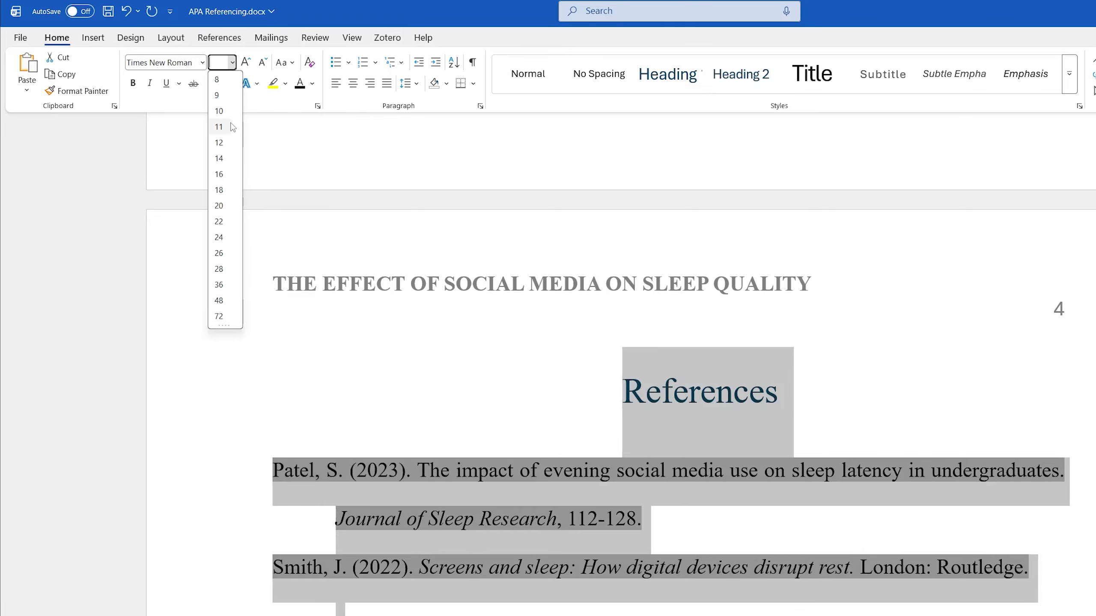
left_click(227, 145)
Step: Make the References heading bold and black
double_click(704, 376)
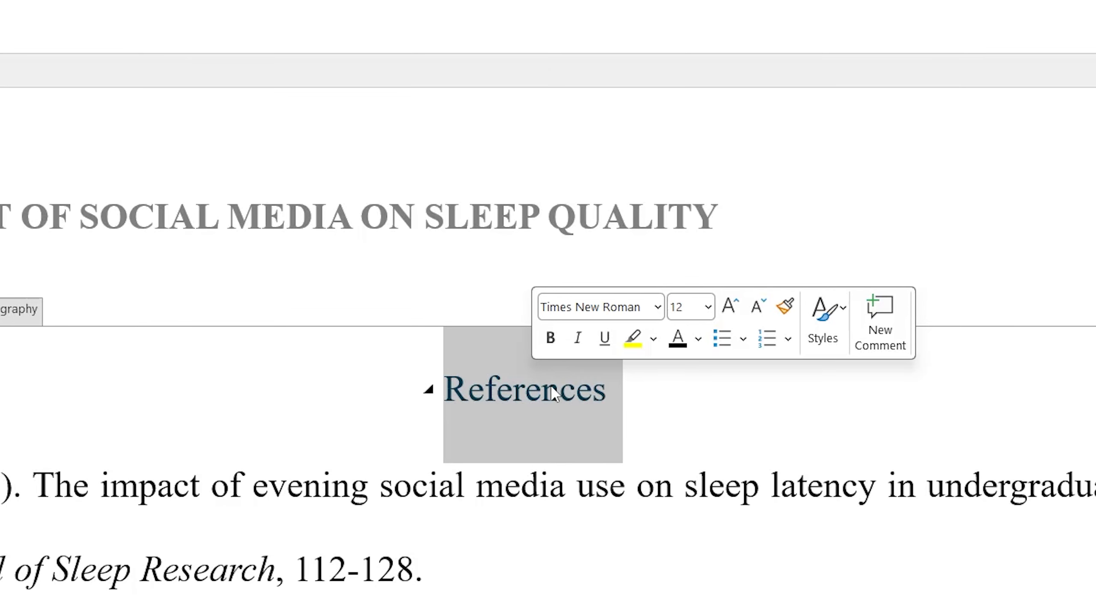
left_click(550, 338)
left_click(680, 344)
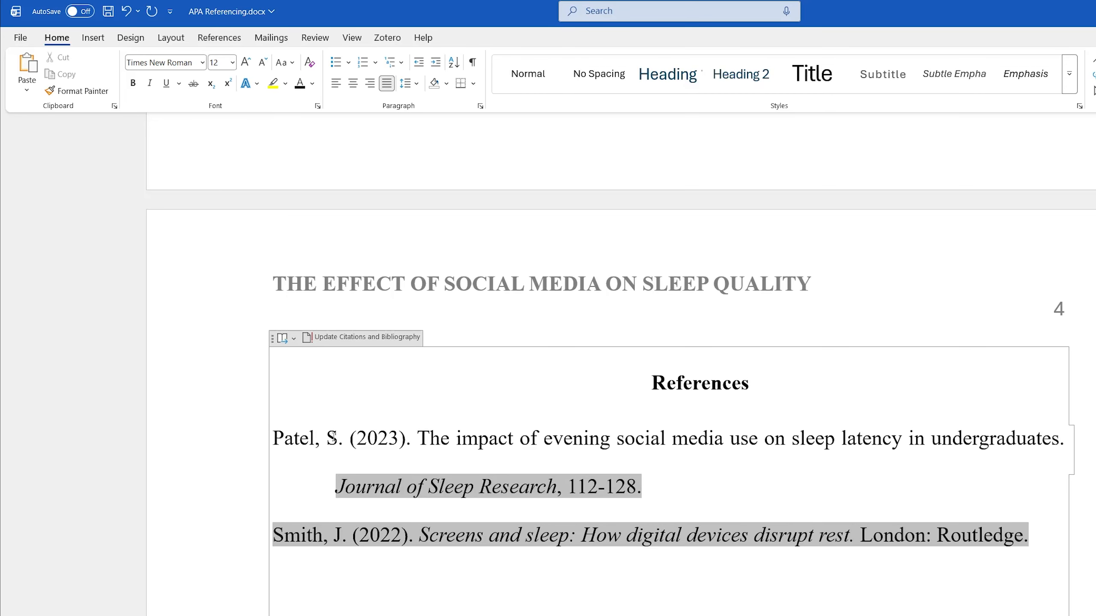
left_click(401, 592)
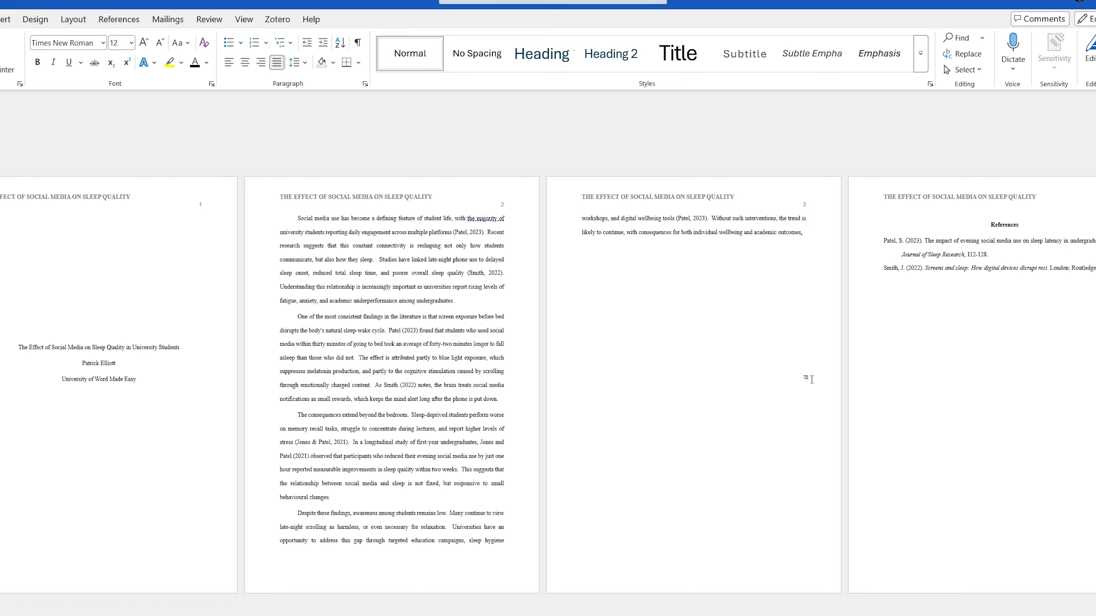
Step: Switch the body text on pages 2–3 from justified to Align Left
left_click_drag(779, 261, 241, 238)
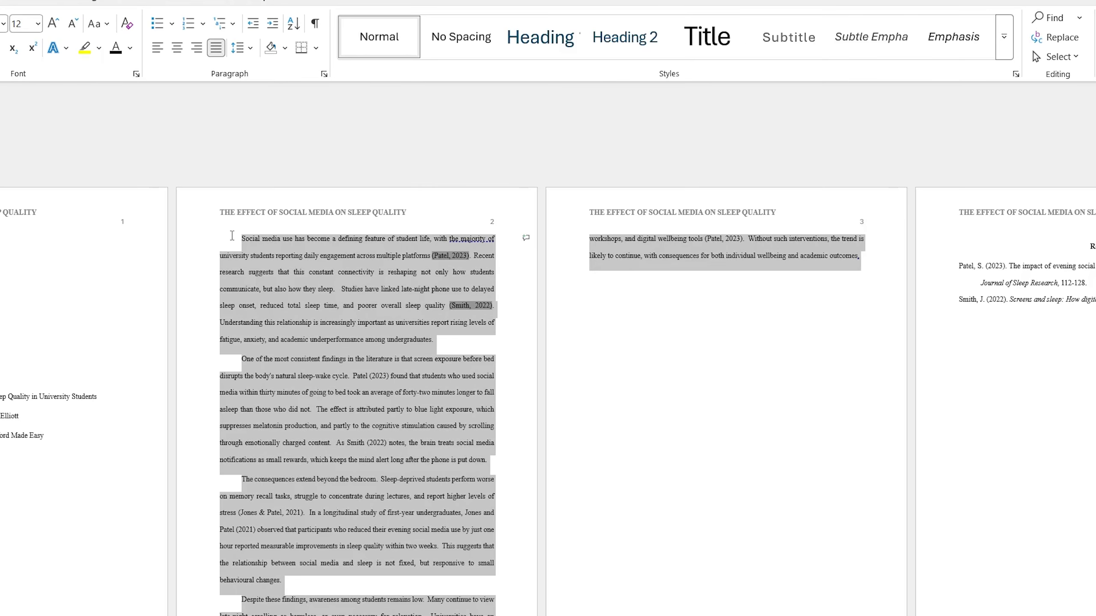
left_click(158, 49)
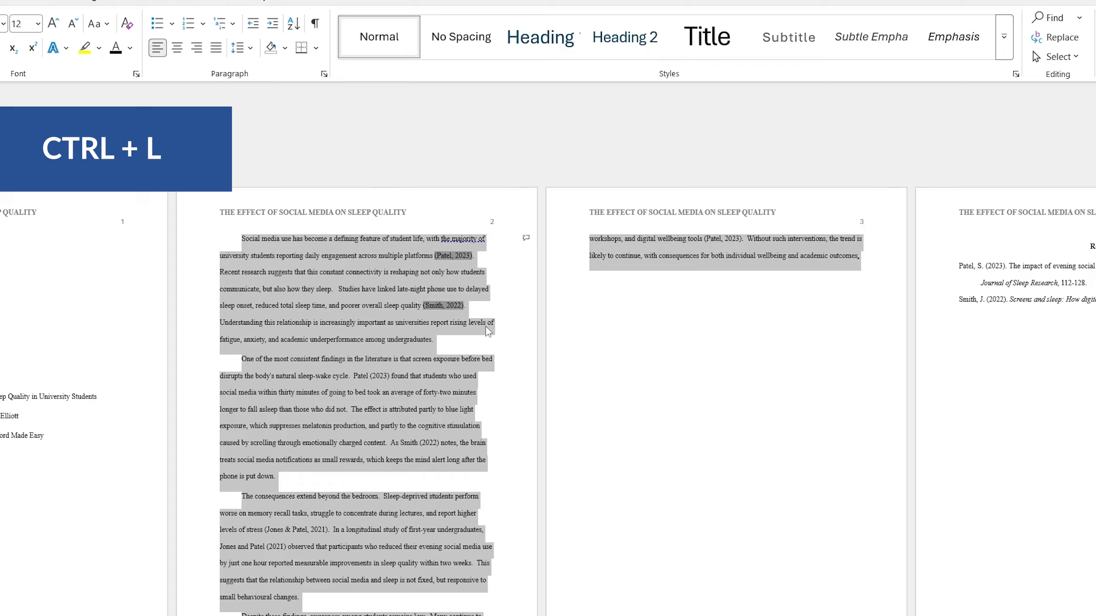
left_click(811, 341)
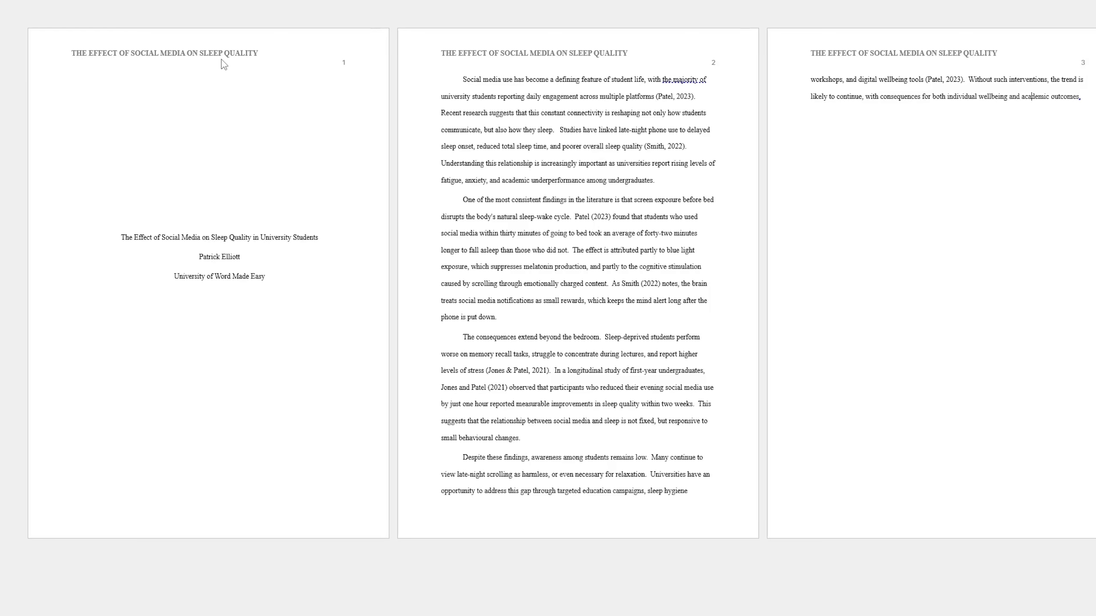
scroll(228, 65, "down", 1)
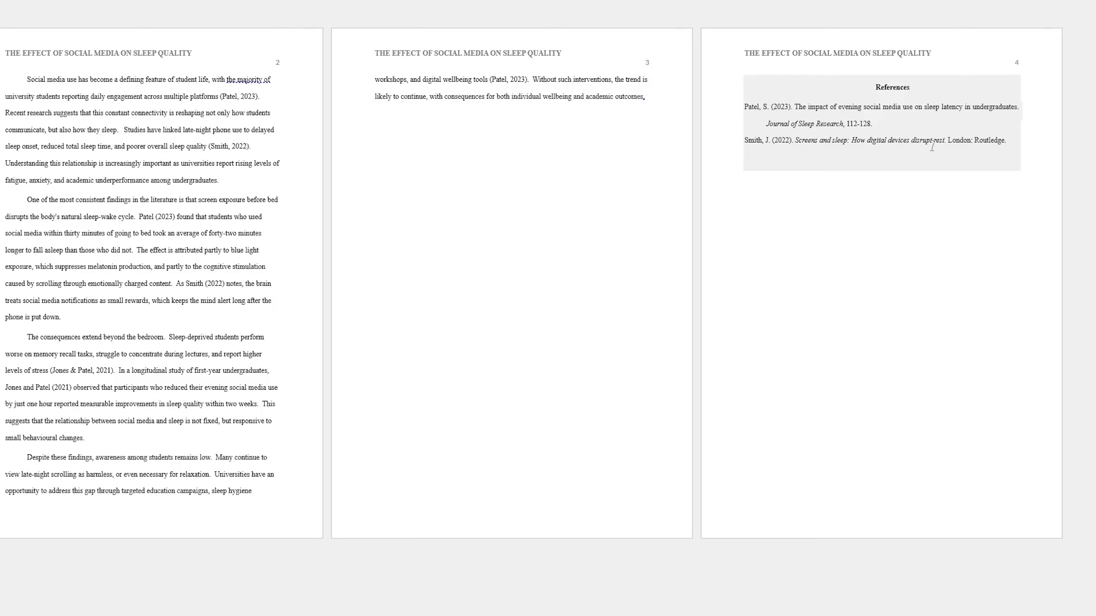
left_click(492, 207)
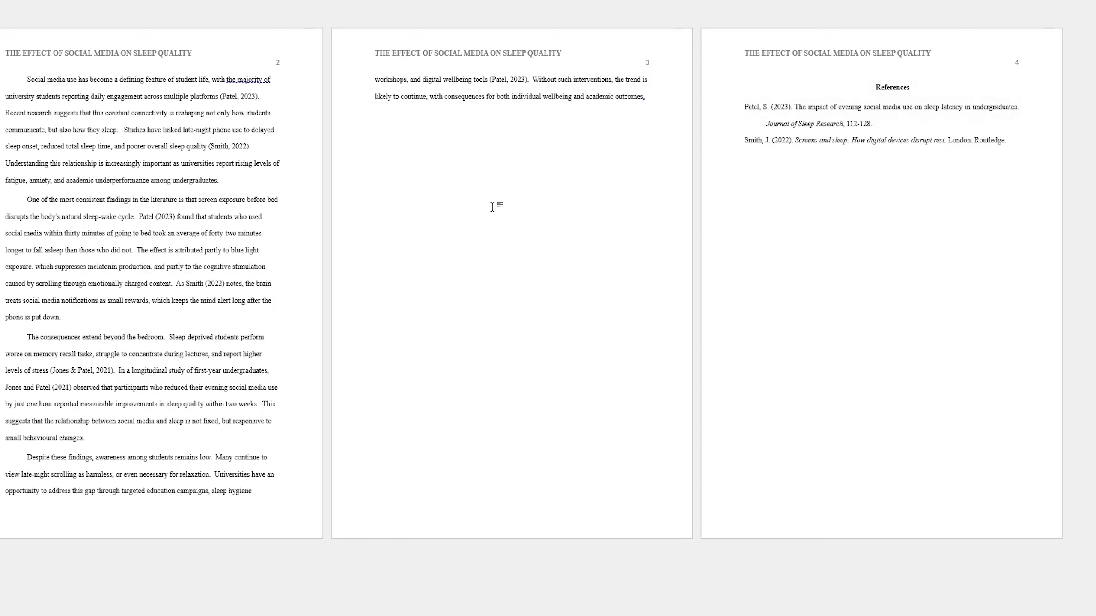